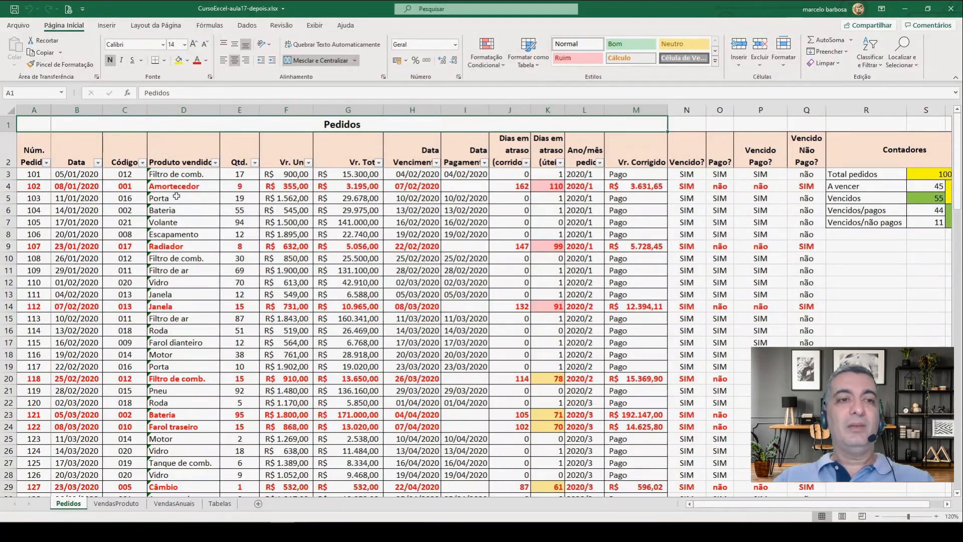
Look over the Pedidos orders, then open the VendasProduto sheet and inspect the first and last accumulated-share formulas in column I.
scroll(177, 197, "down", 13)
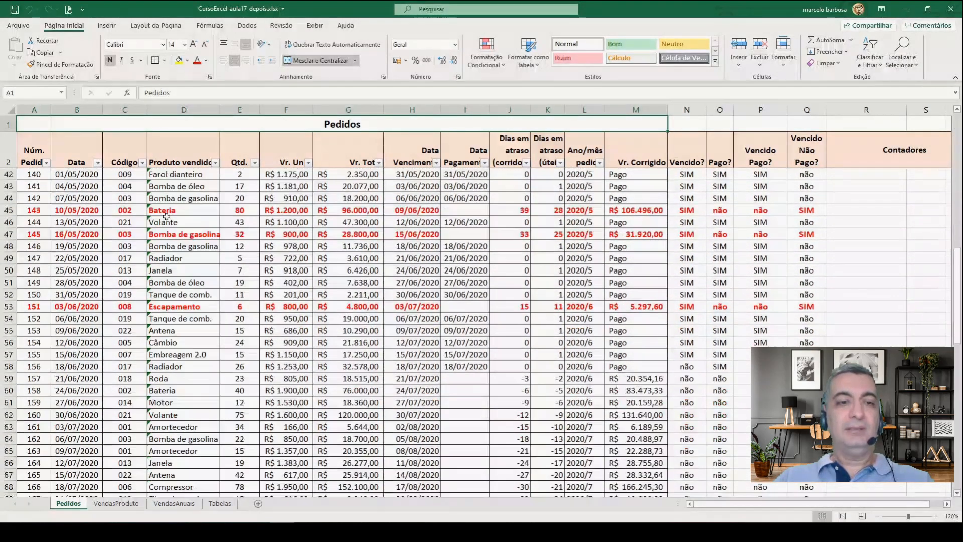
left_click(117, 503)
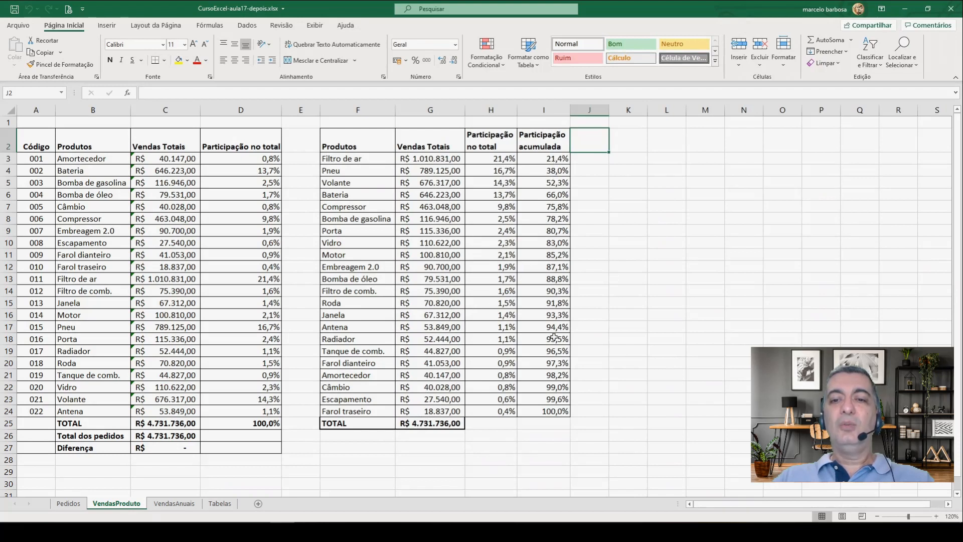
left_click(552, 162)
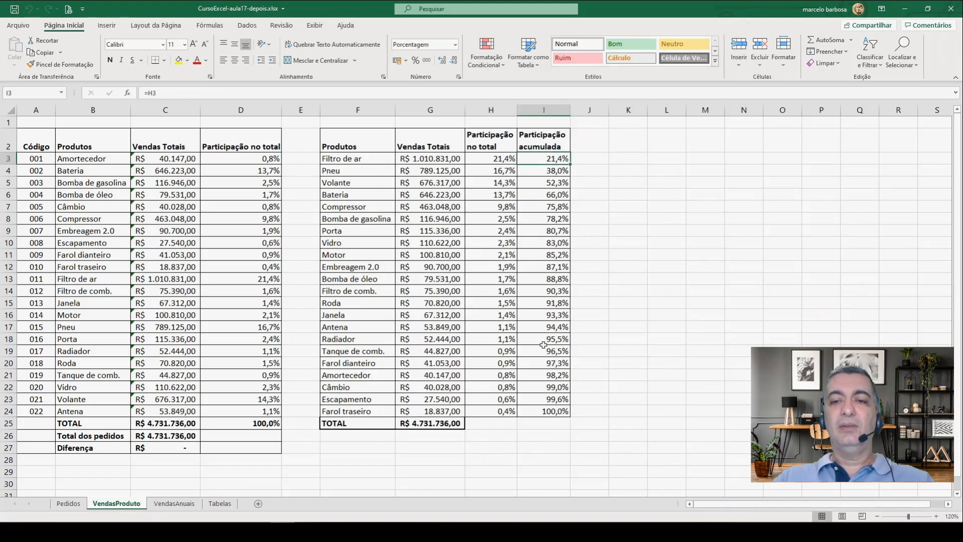
left_click(552, 410)
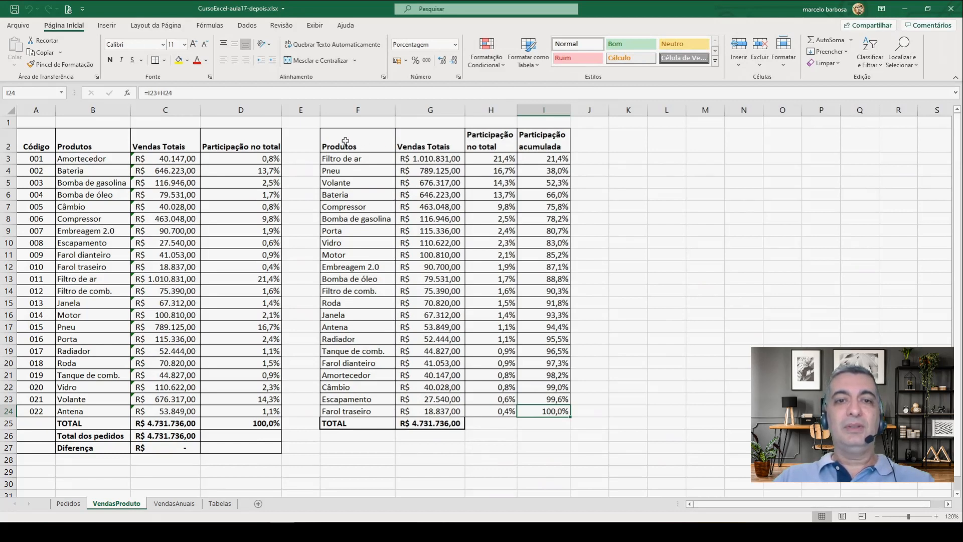
Insert a basic 2D line chart from the sorted product table in F2:I24.
left_click_drag(345, 141, 552, 415)
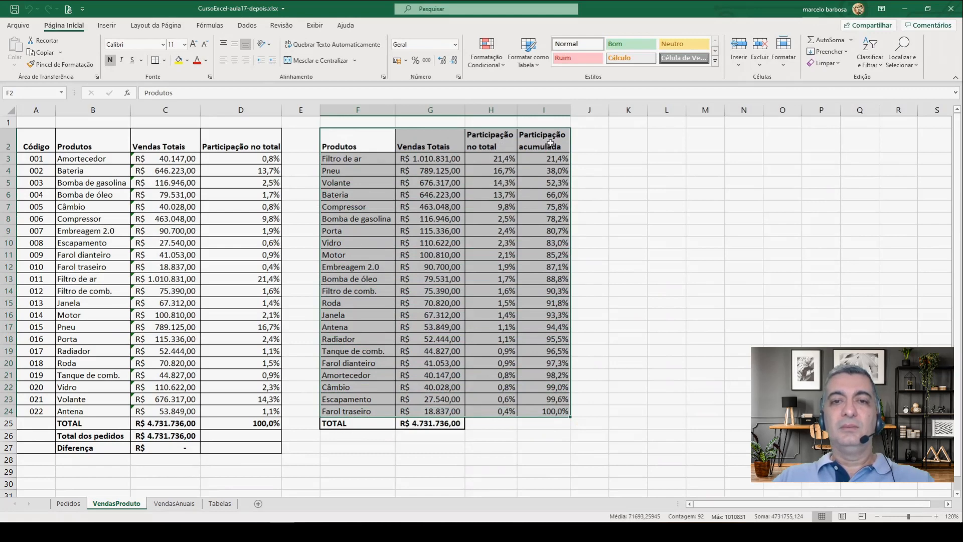
left_click(107, 28)
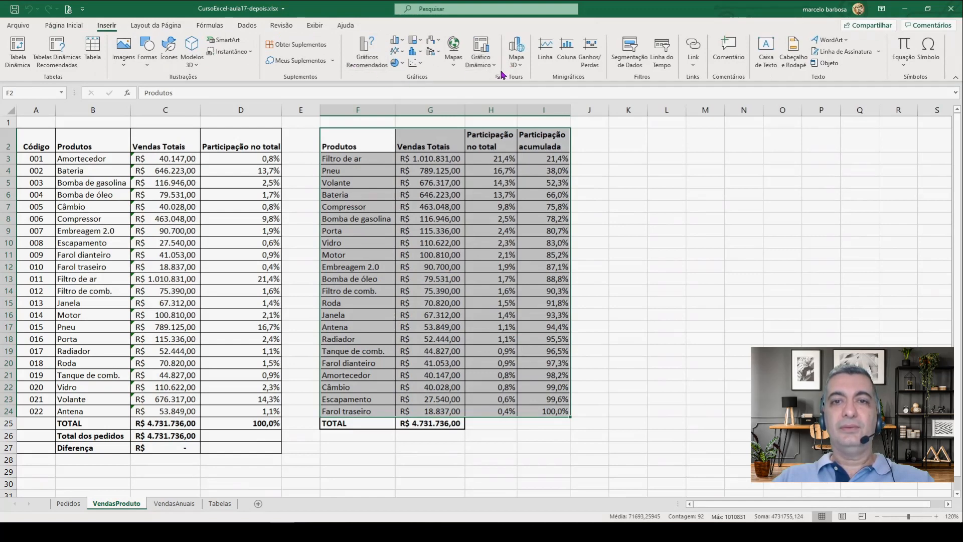
left_click(401, 52)
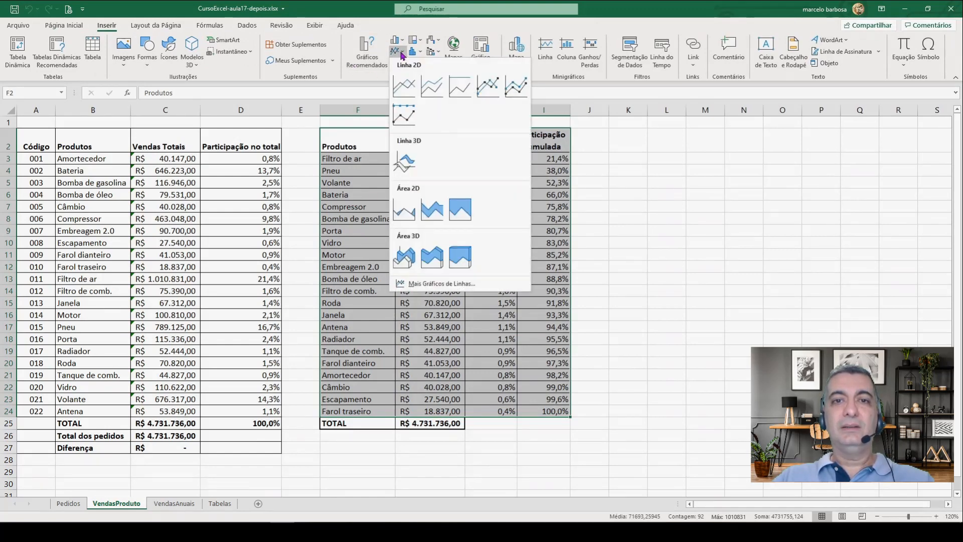
left_click(405, 91)
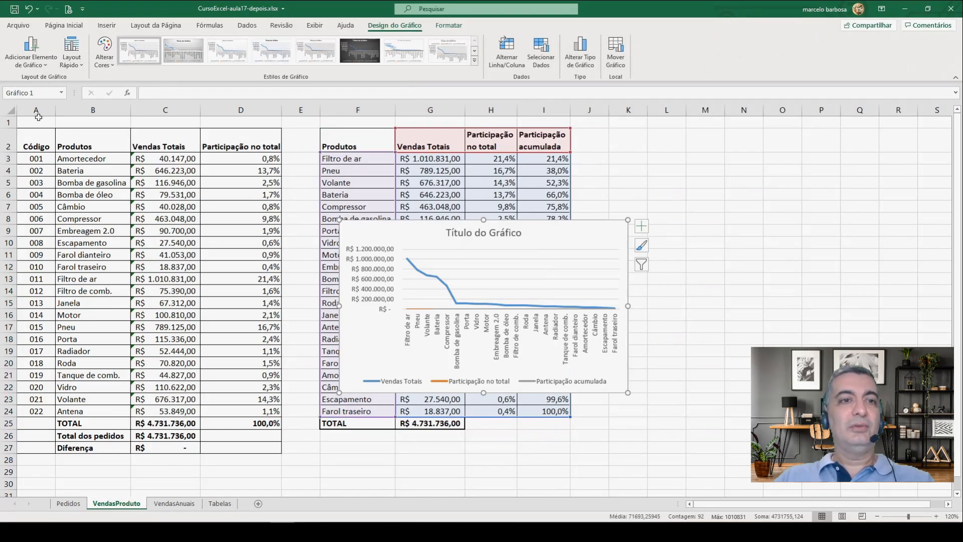
Hide columns A to E and move the line chart beside the product table so it no longer covers the data.
left_click_drag(38, 111, 300, 111)
right_click(296, 114)
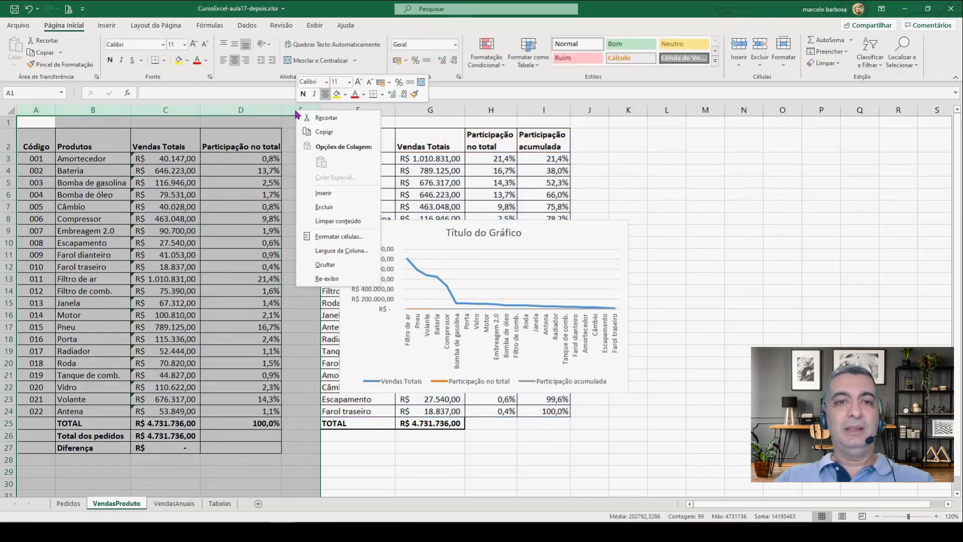
left_click(324, 265)
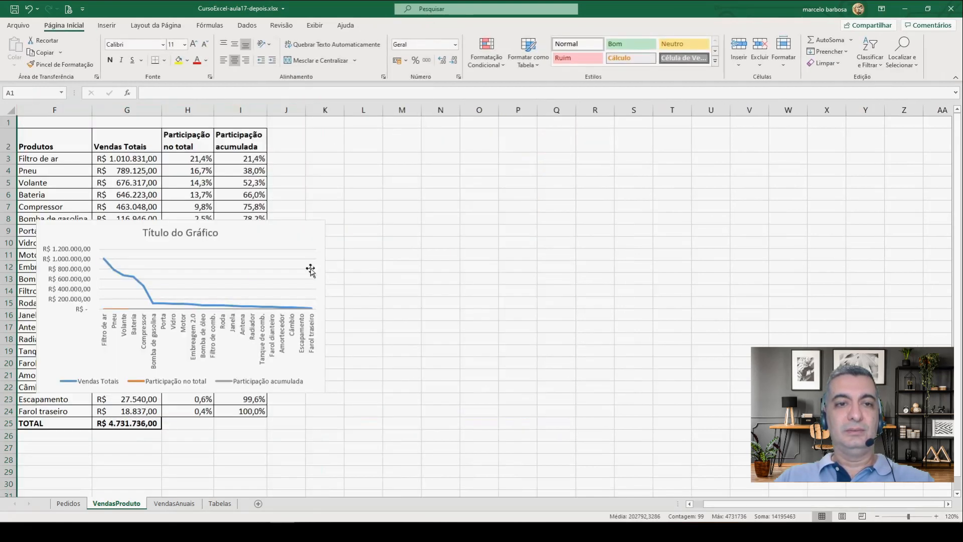
left_click_drag(125, 228, 398, 137)
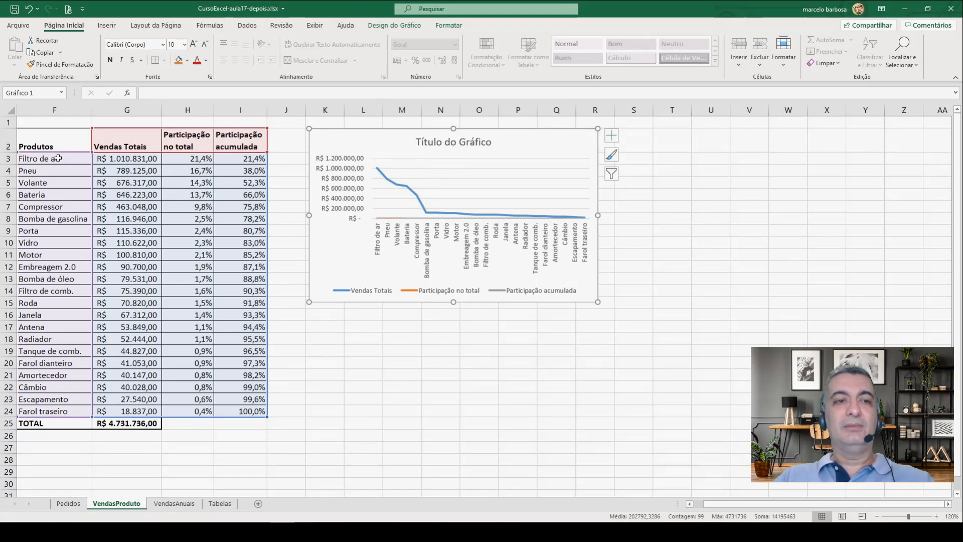
left_click(380, 28)
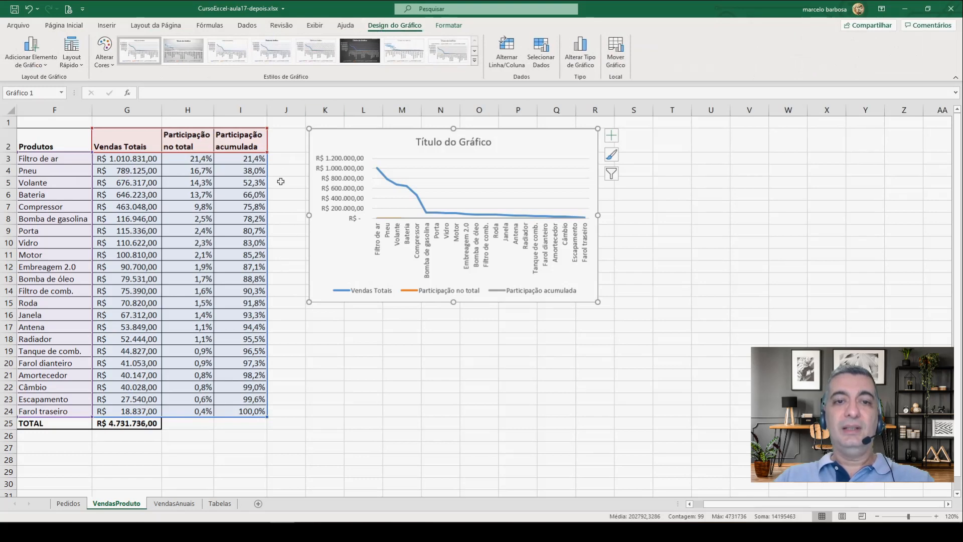
left_click(284, 166)
left_click(284, 230)
left_click(286, 315)
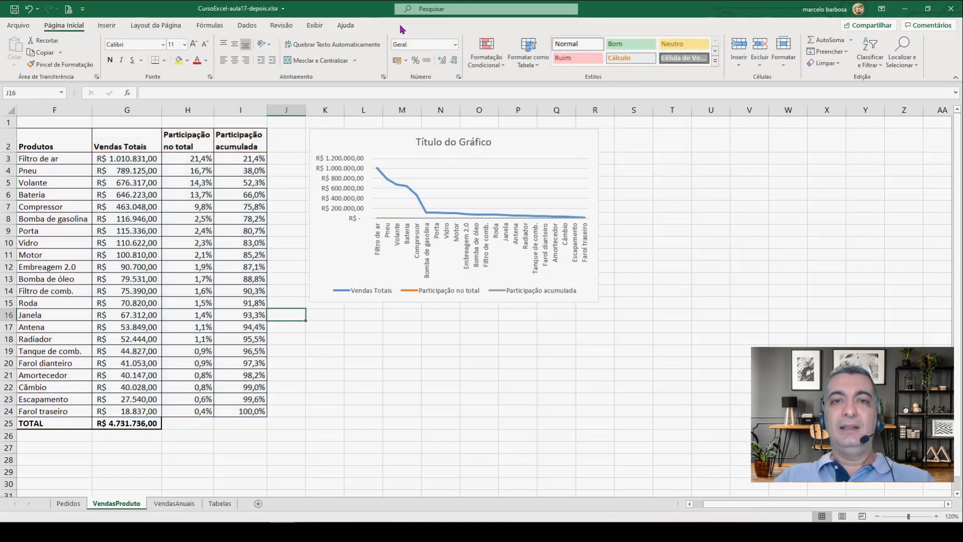
Exclude the Vendas Totais and Participação no total series from the chart's data source, keeping only Participação acumulada.
left_click(364, 141)
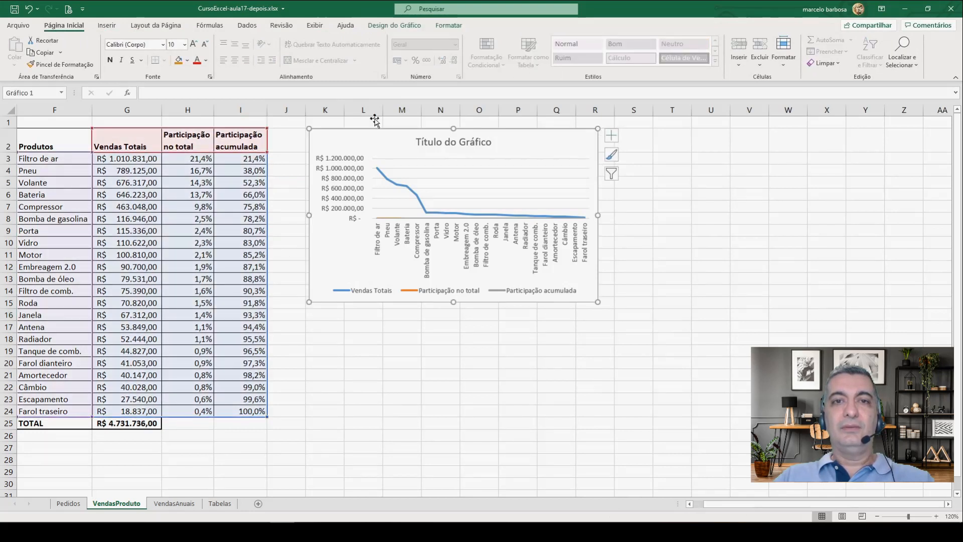
left_click(401, 26)
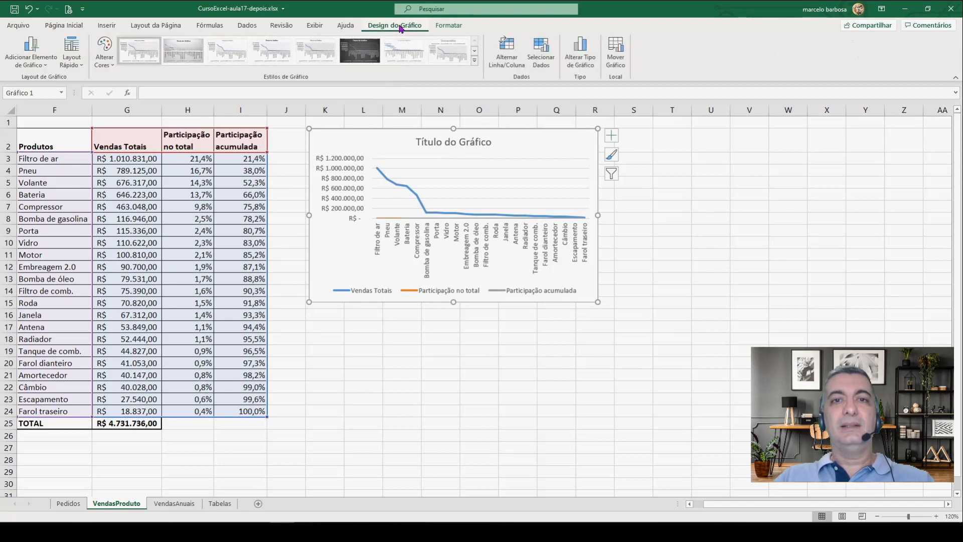
left_click(541, 50)
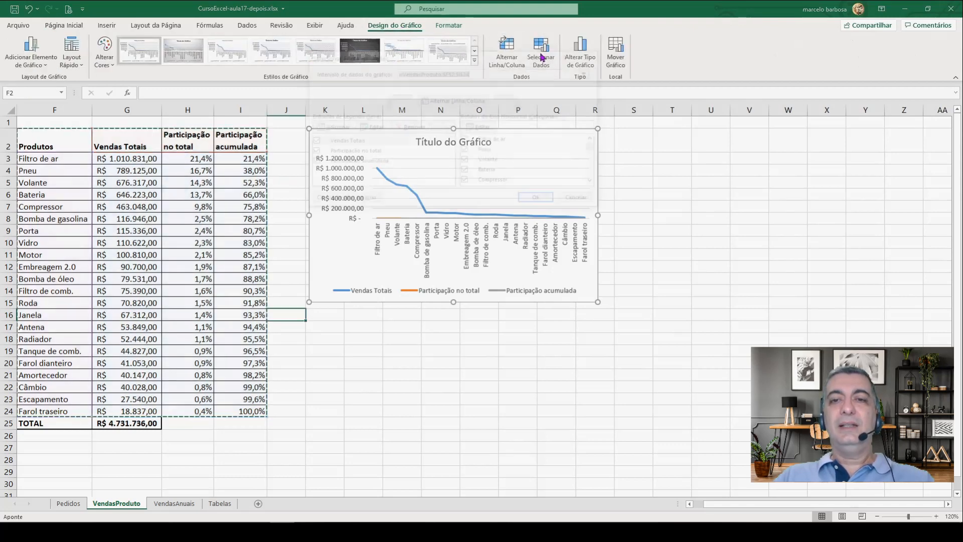
left_click_drag(500, 60, 452, 208)
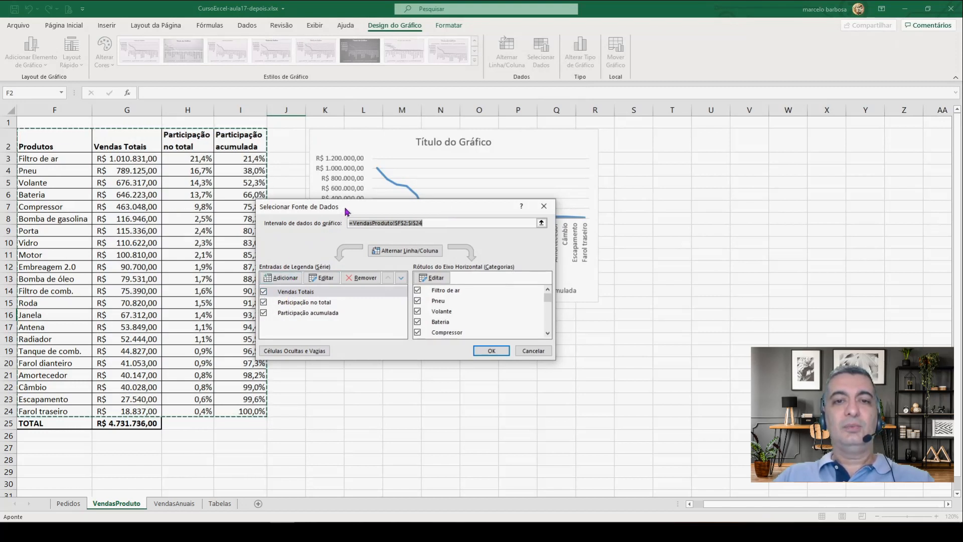
left_click_drag(347, 208, 343, 286)
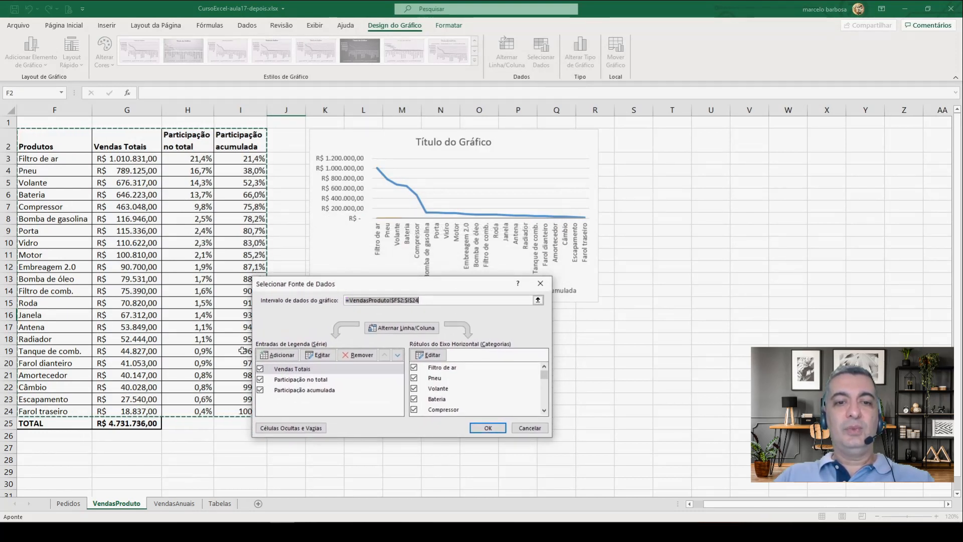
left_click(261, 370)
left_click(260, 370)
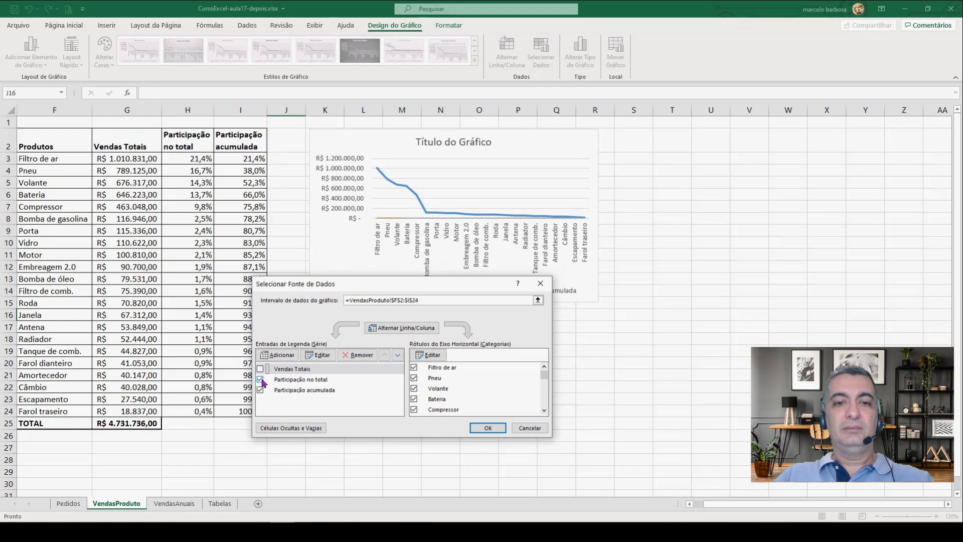
left_click(261, 380)
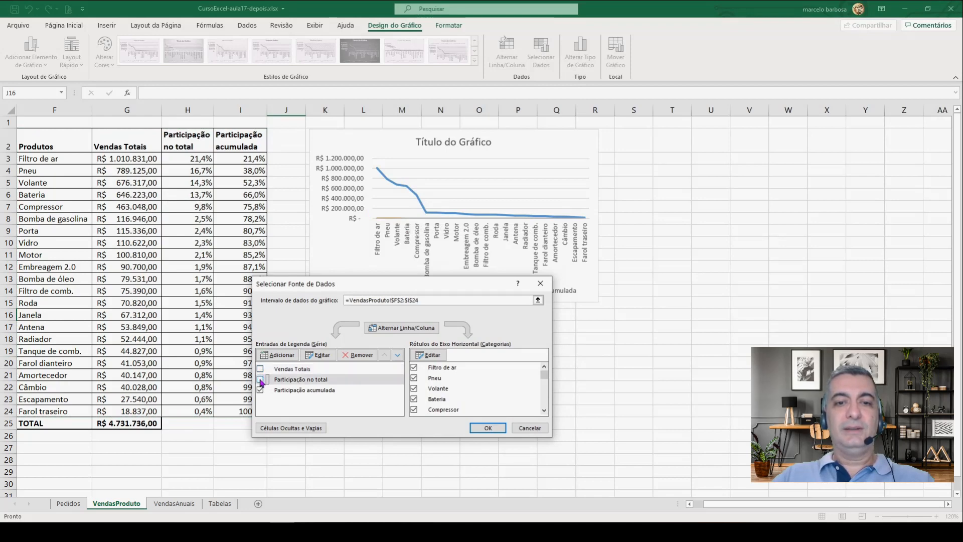
left_click(486, 428)
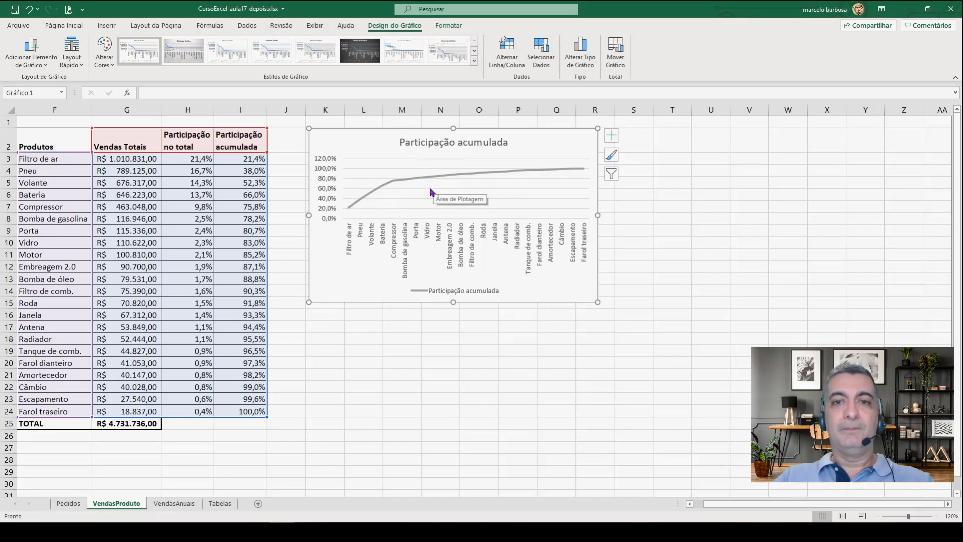
Move the chart about one column farther away from the product table.
mouse_move(414, 176)
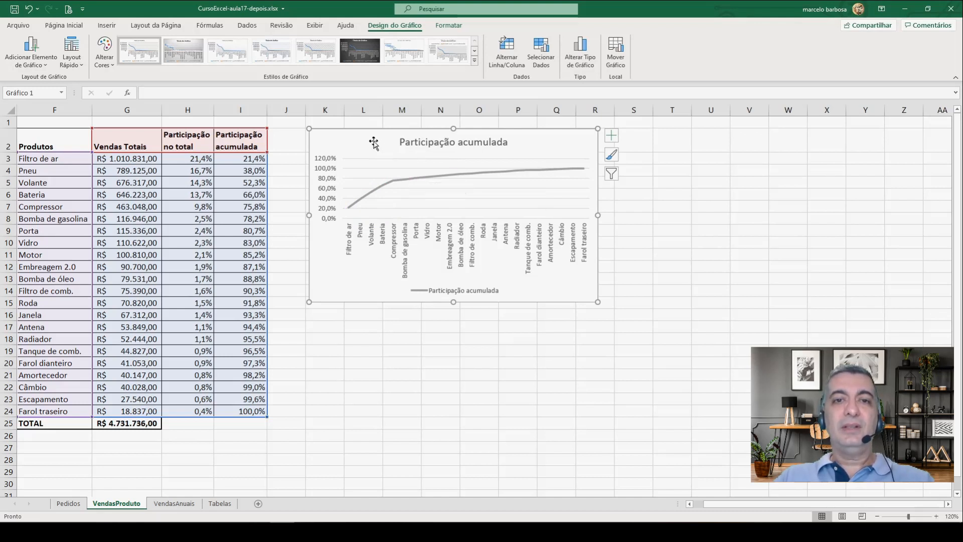
left_click_drag(370, 141, 410, 143)
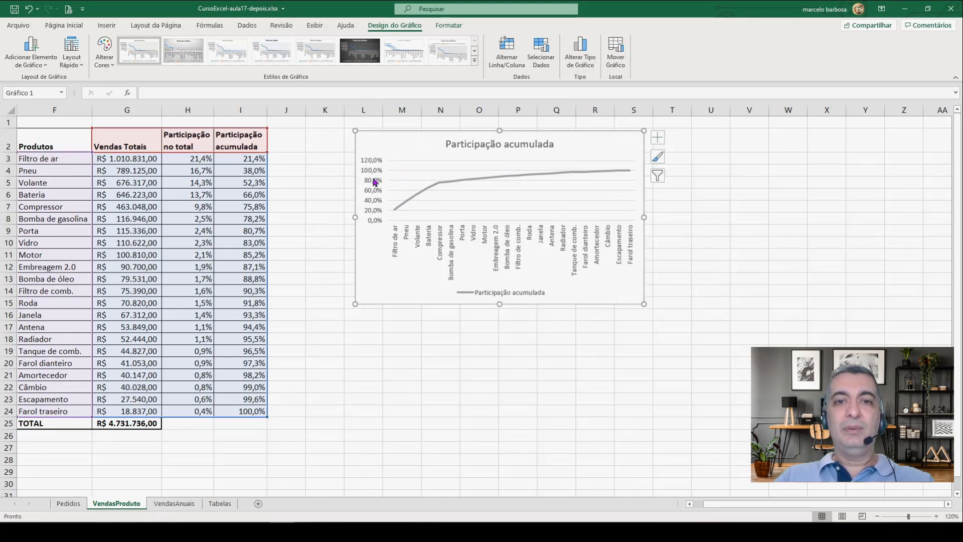
mouse_move(421, 198)
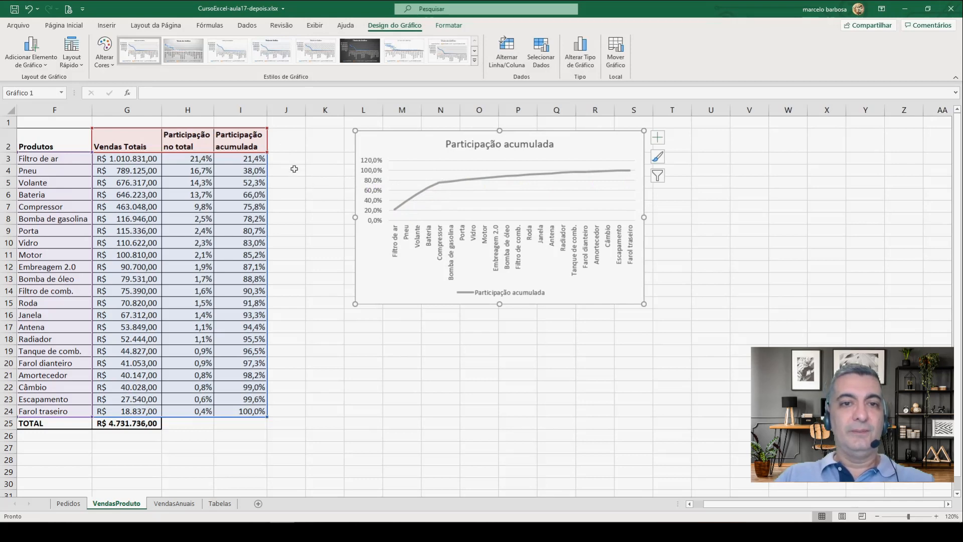
Add the header Corte in cell J2 and make it bold and centered.
left_click(287, 146)
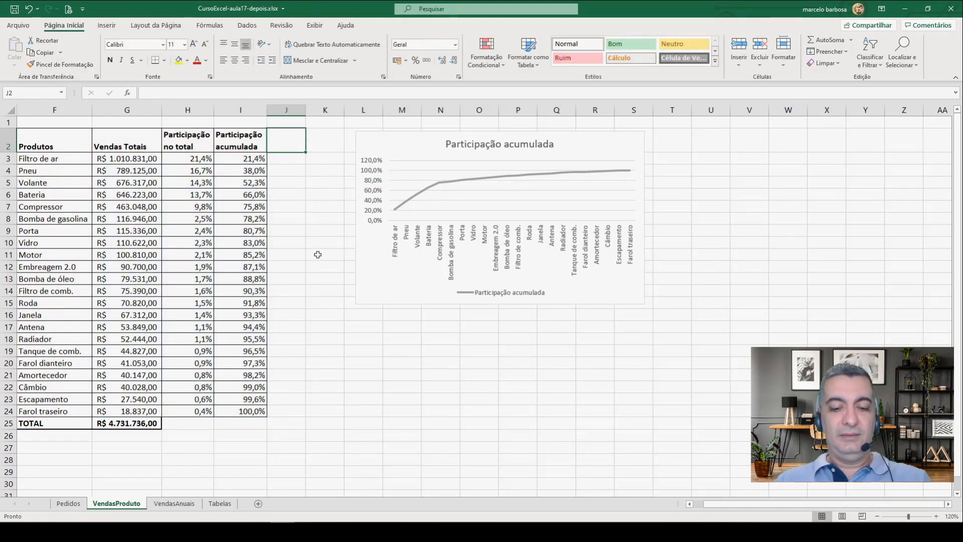
type("Corte")
key("Return")
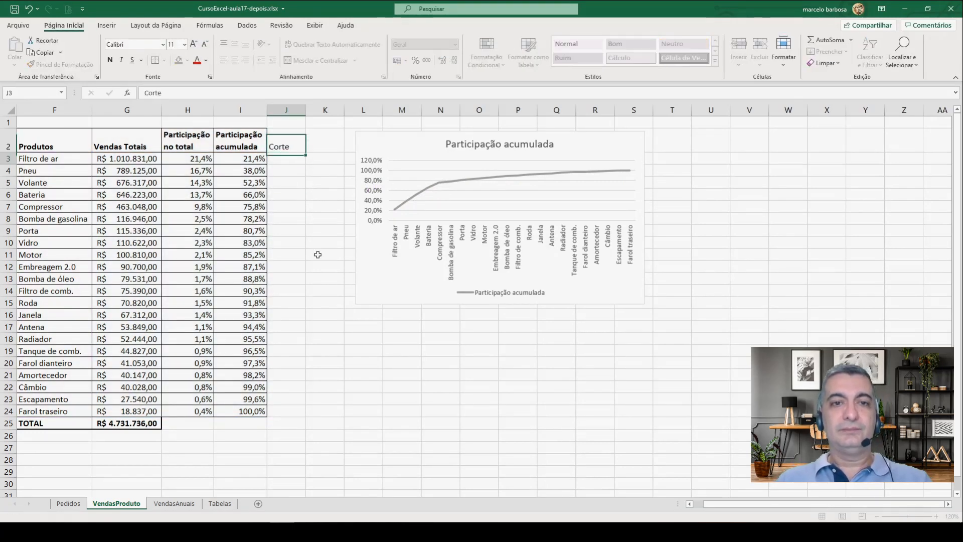
key("Up")
key("ctrl+n")
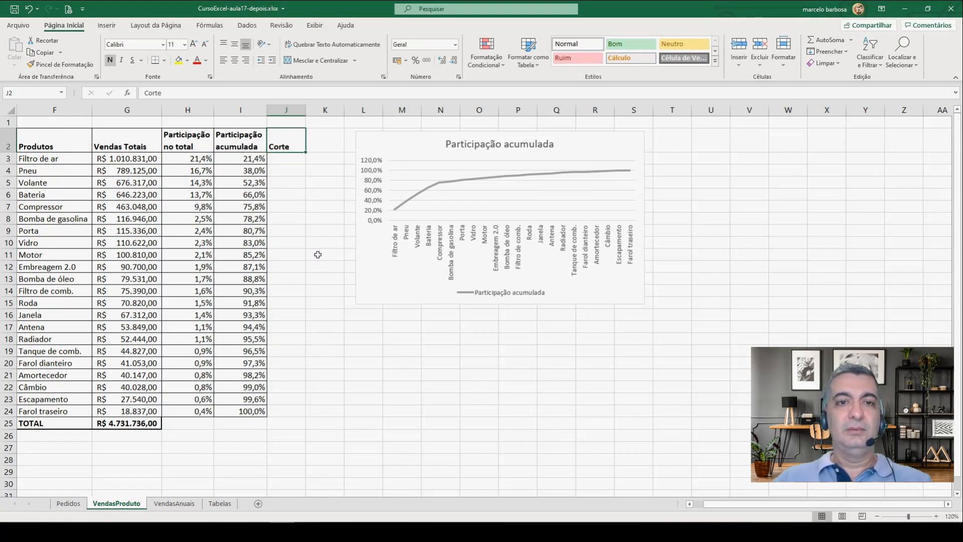
left_click(234, 60)
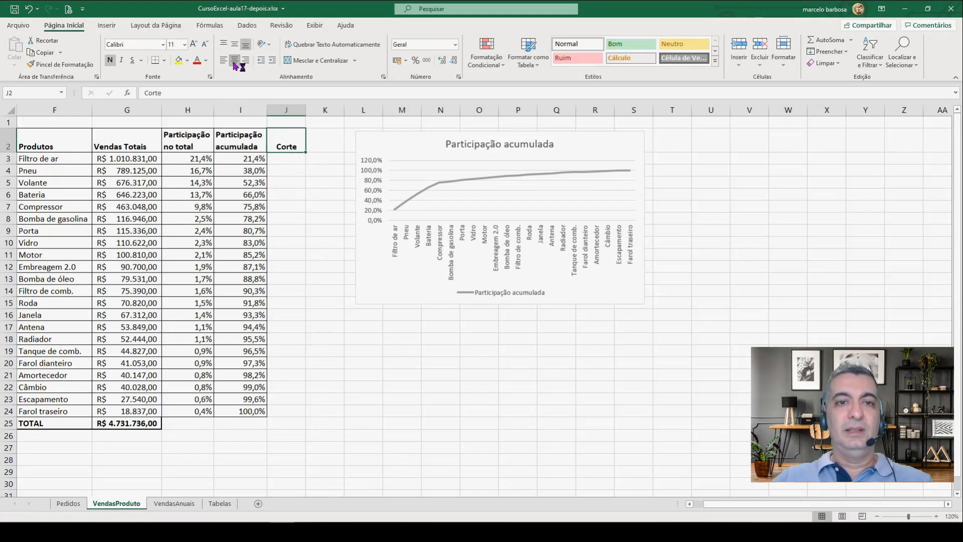
Enter 80% in J3 and fill the value down through J24.
left_click(277, 158)
type("80")
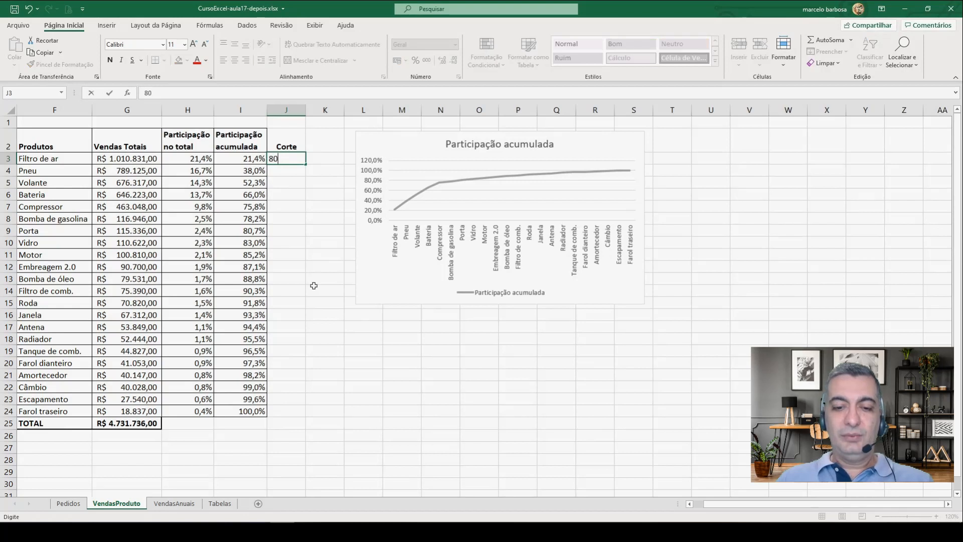
key("Return")
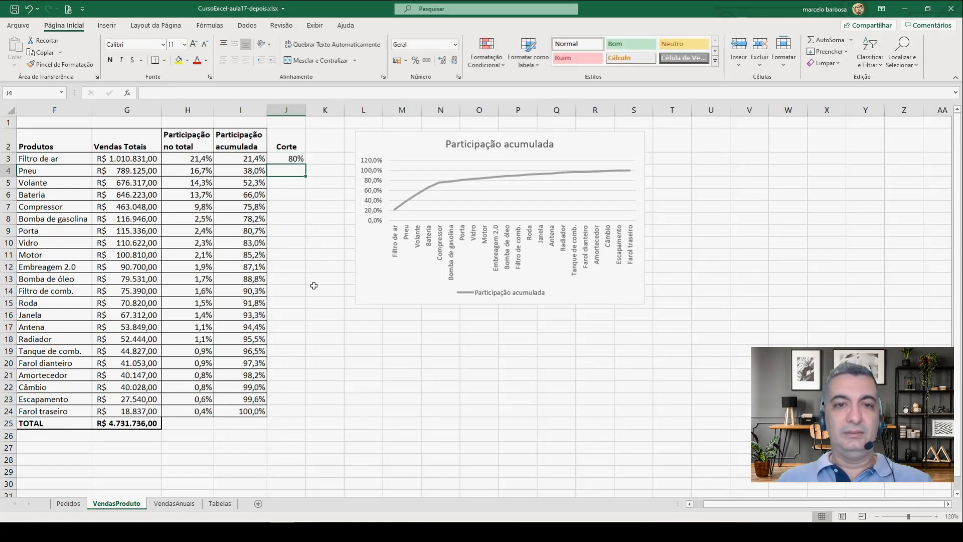
key("Up")
key("shift+Down")
key("shift+Down")
key("shift+Down")
key("shift+Down")
key("shift+Down")
key("shift+Down")
key("shift+Down")
key("shift+Down")
key("shift+Down")
key("shift+Down")
key("shift+Down")
key("shift+Down")
key("shift+Down")
key("shift+Down")
key("shift+Down")
key("shift+Down")
key("shift+Down")
key("shift+Down")
key("shift+Down")
key("shift+Down")
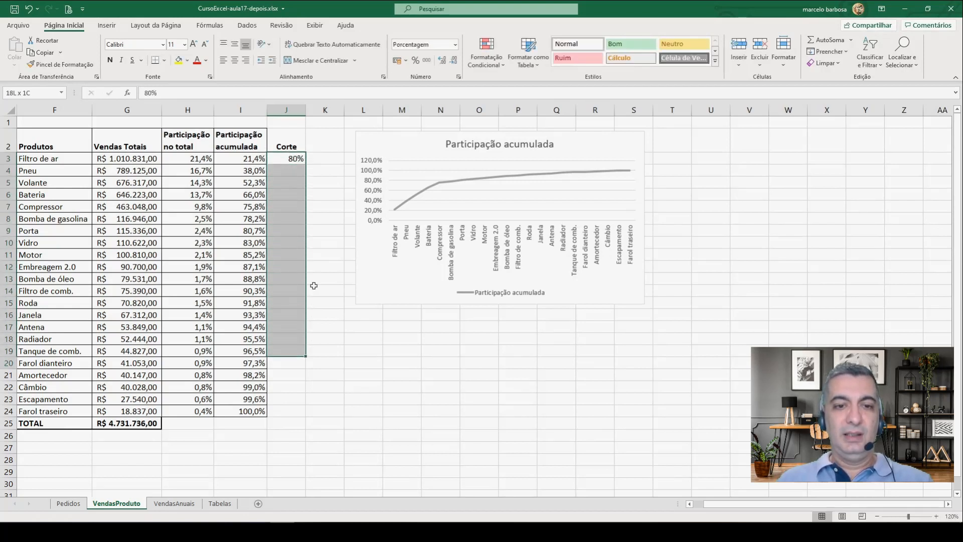
key("shift+Down")
key("ctrl+d")
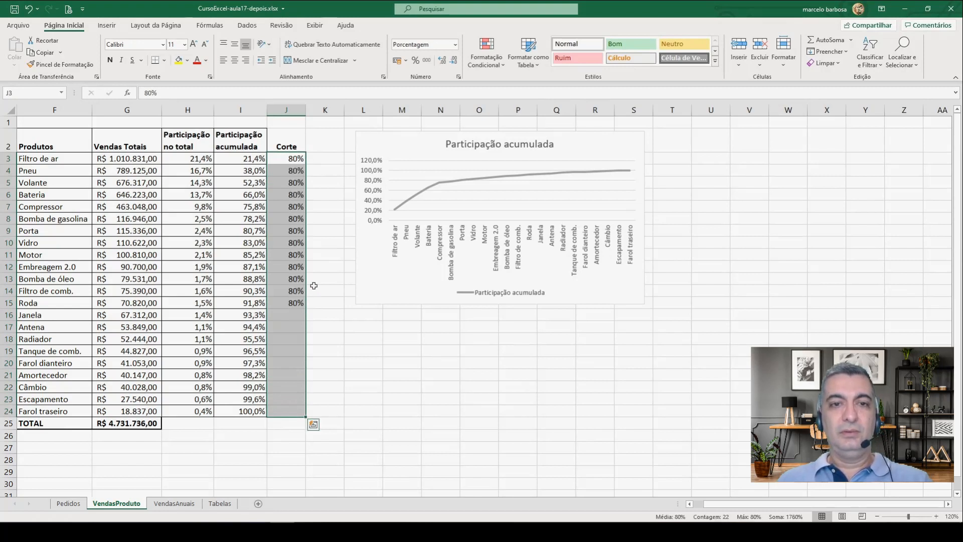
Apply cell borders to the Corte column in J2:J24.
left_click_drag(288, 139, 283, 408)
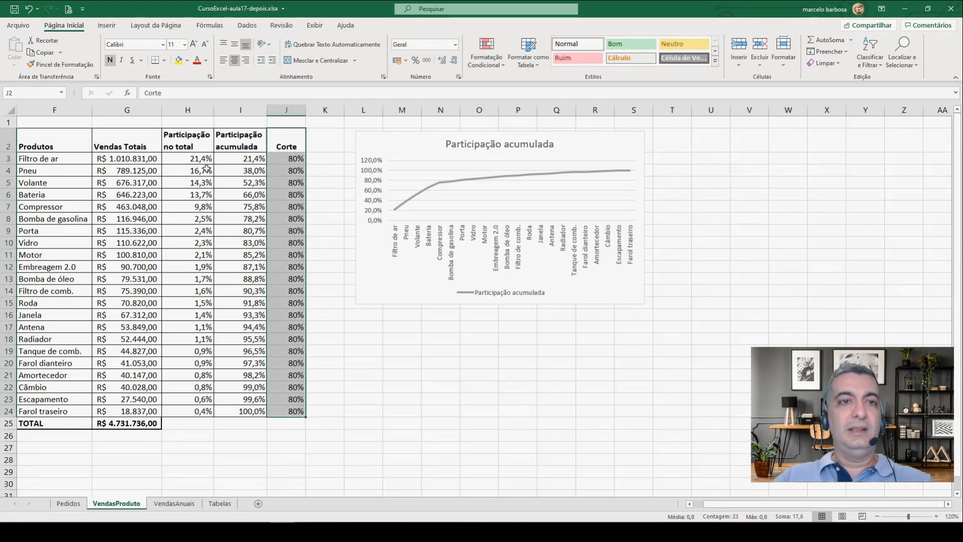
left_click(164, 60)
left_click(182, 160)
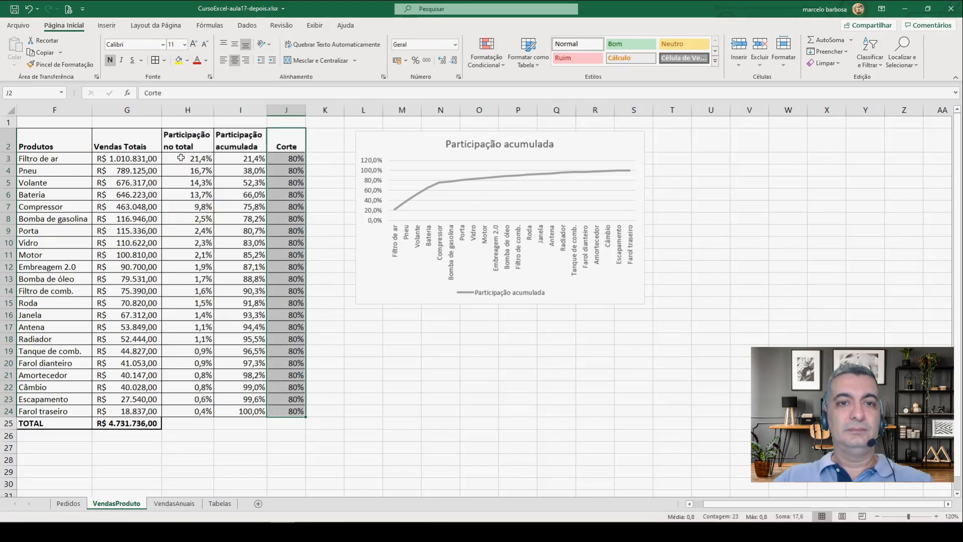
left_click(276, 161)
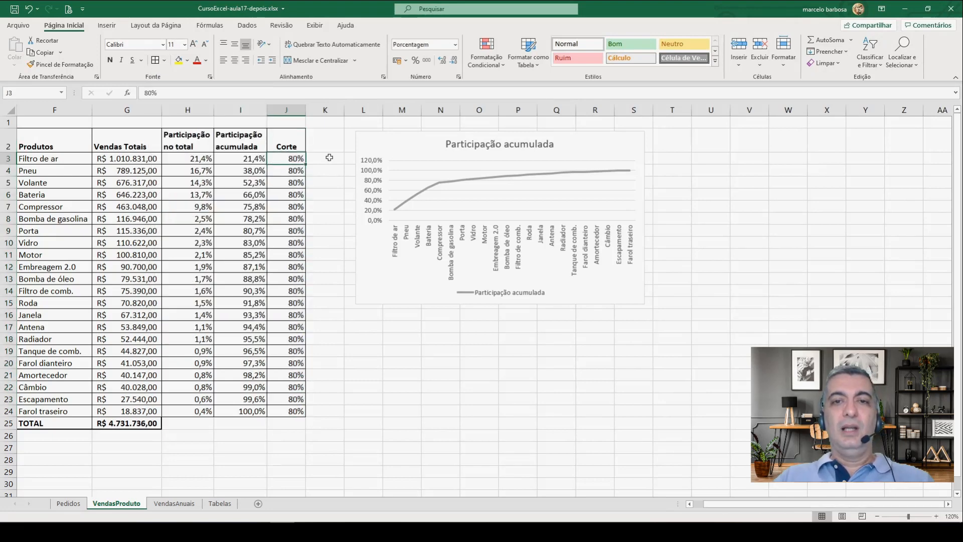
Move the chart closer to the Corte column and add a data series to it named from cell J2.
left_click(381, 144)
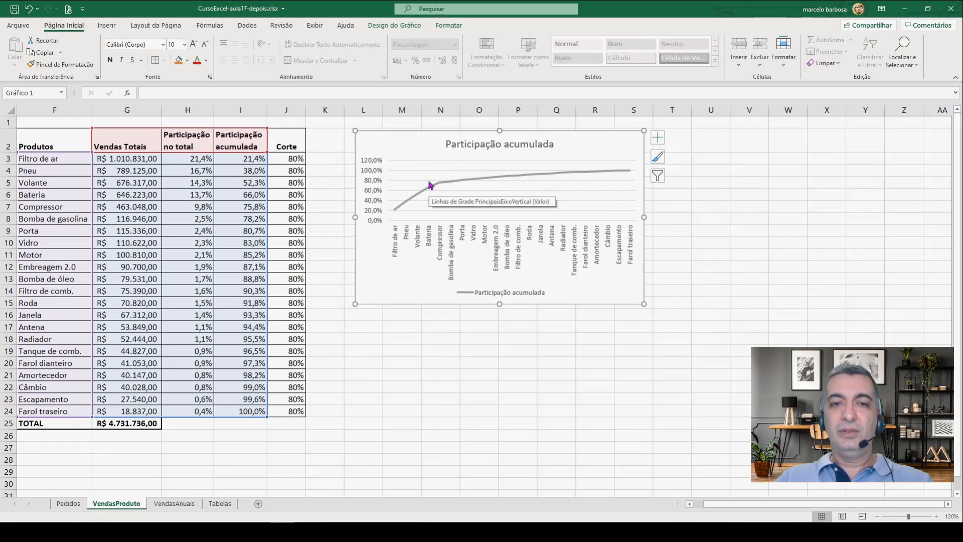
left_click_drag(422, 144, 396, 144)
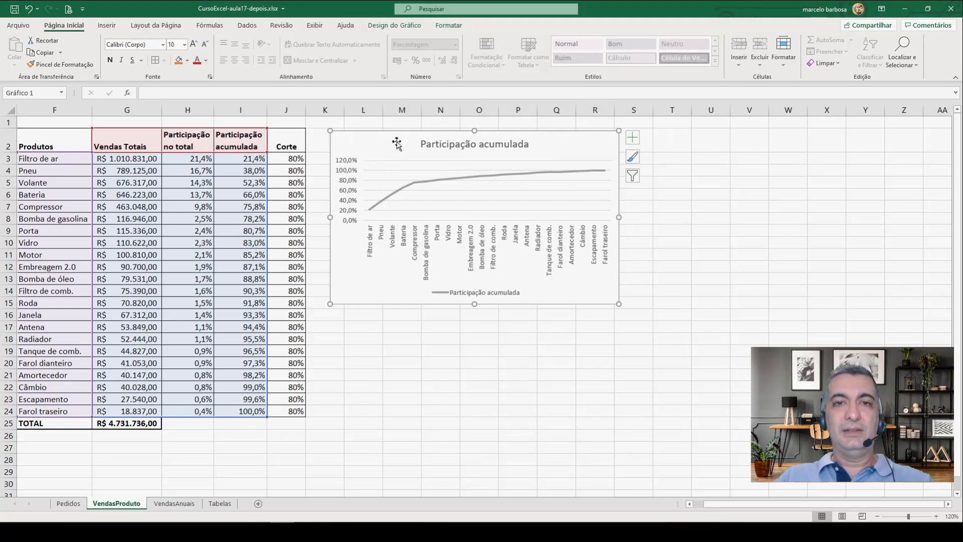
left_click(394, 26)
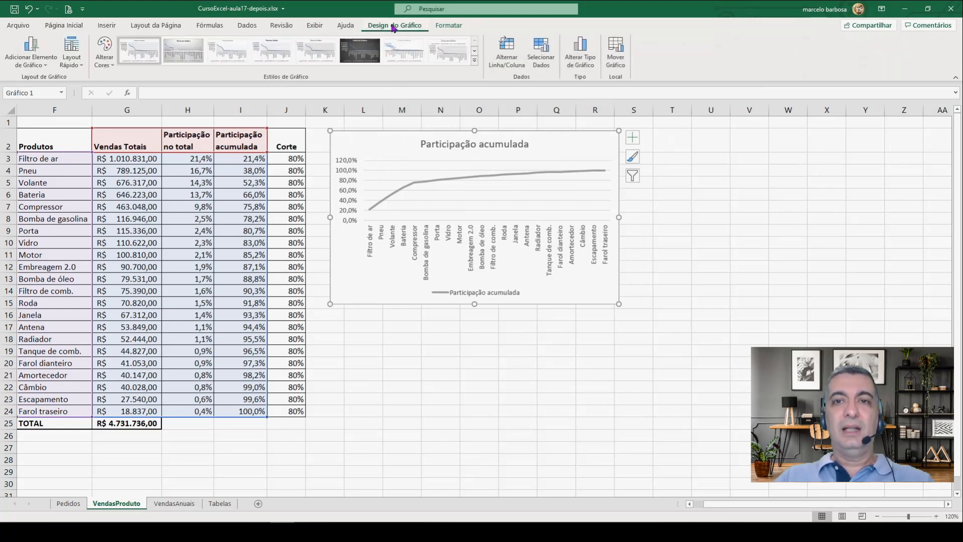
left_click(533, 56)
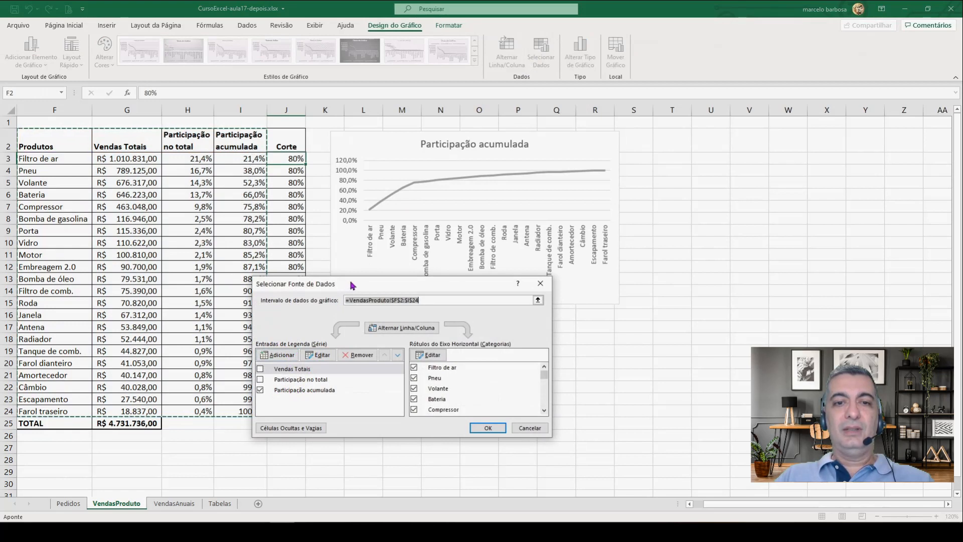
left_click_drag(352, 284, 410, 284)
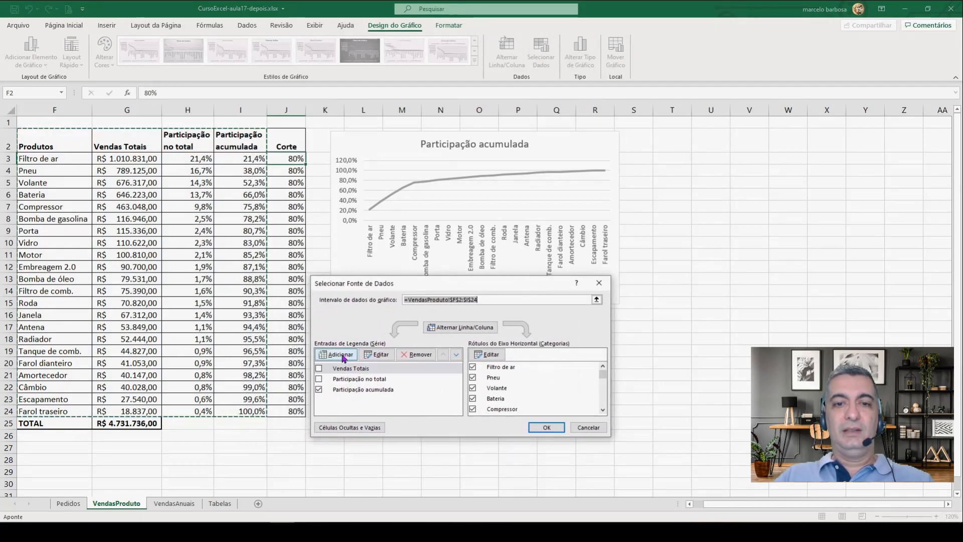
left_click(343, 356)
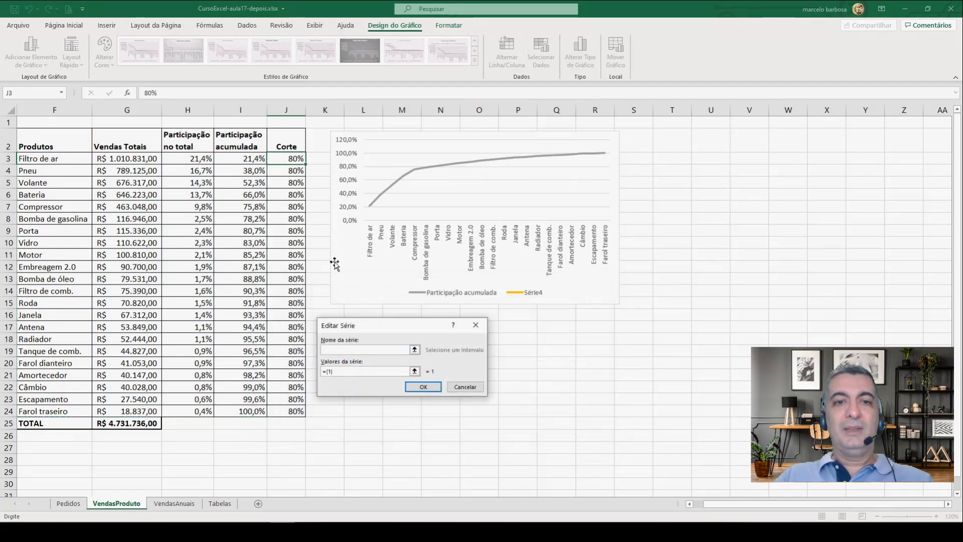
left_click(280, 145)
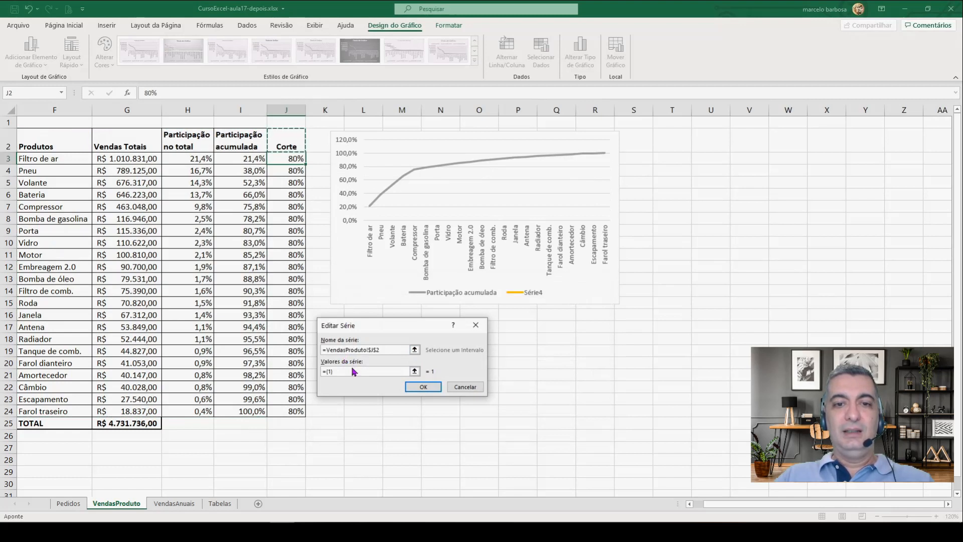
Set the new Corte series' values to J3:J24 and apply the chart's data source changes.
left_click(344, 372)
left_click_drag(344, 371, 320, 371)
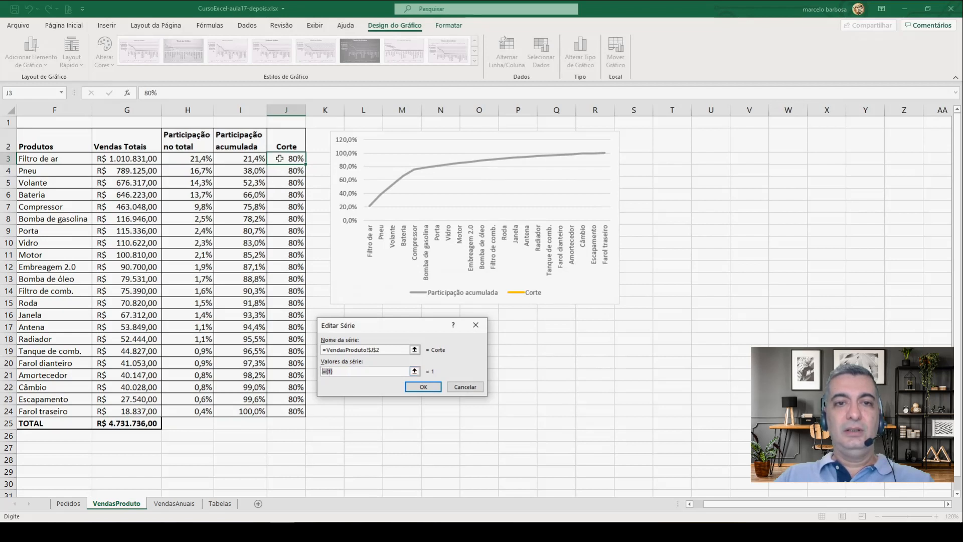
left_click_drag(281, 158, 282, 411)
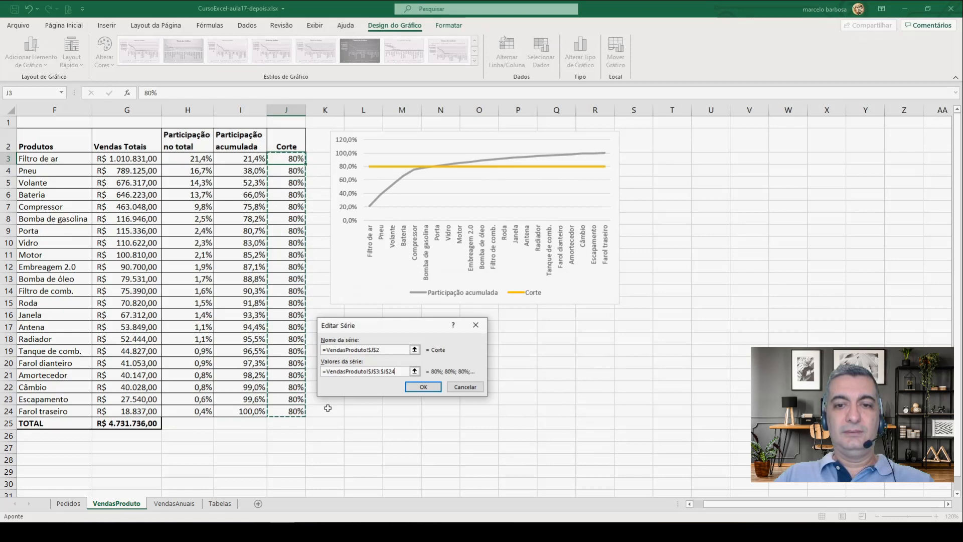
left_click(424, 387)
left_click(547, 428)
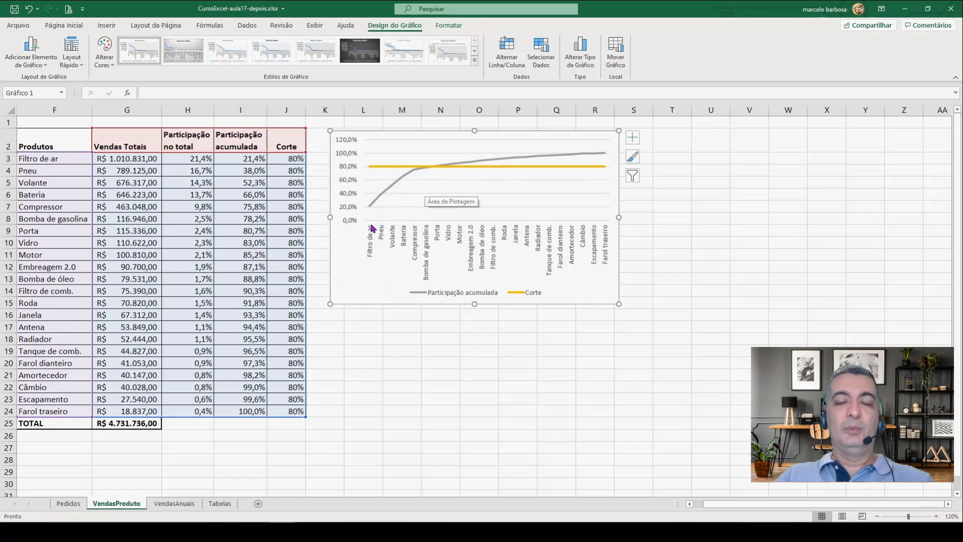
Delete the line chart from the VendasProduto sheet.
left_click(278, 160)
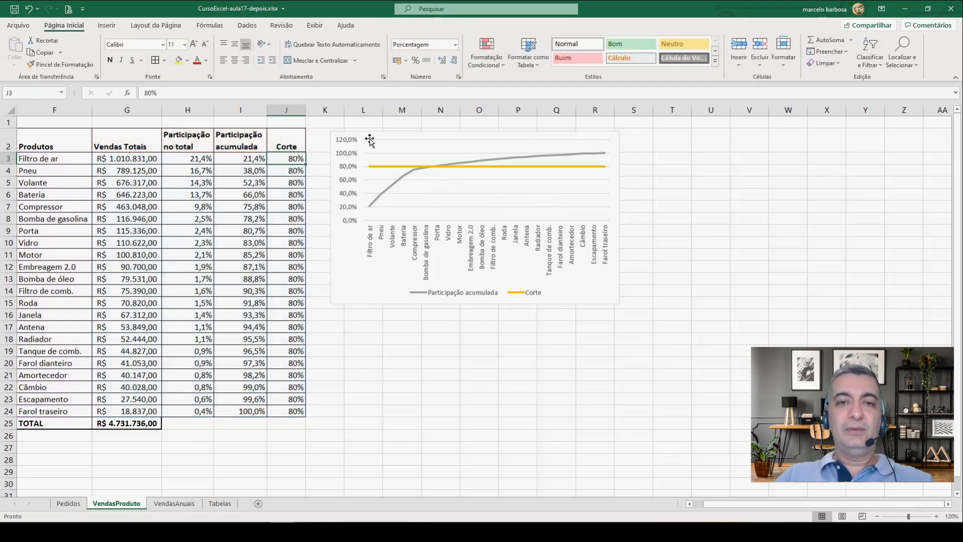
left_click(350, 141)
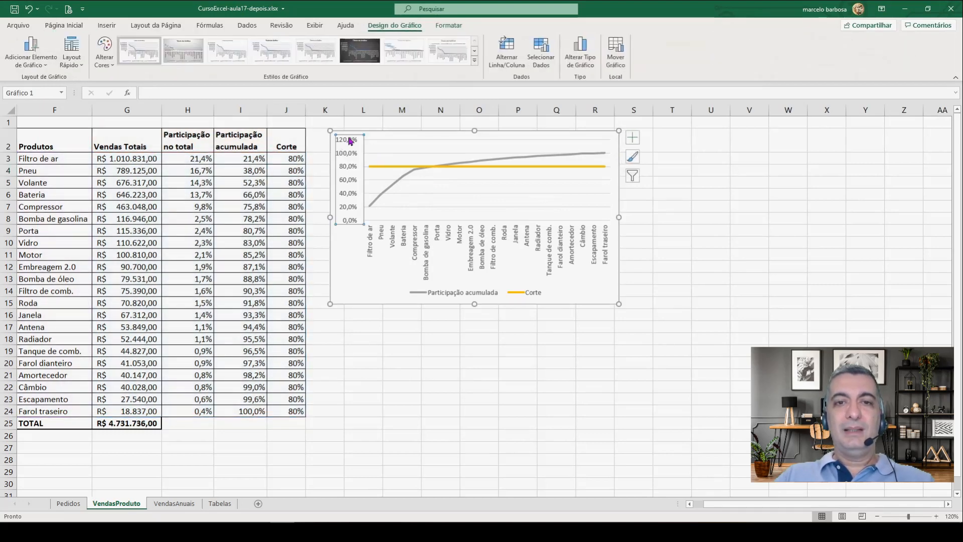
left_click(376, 134)
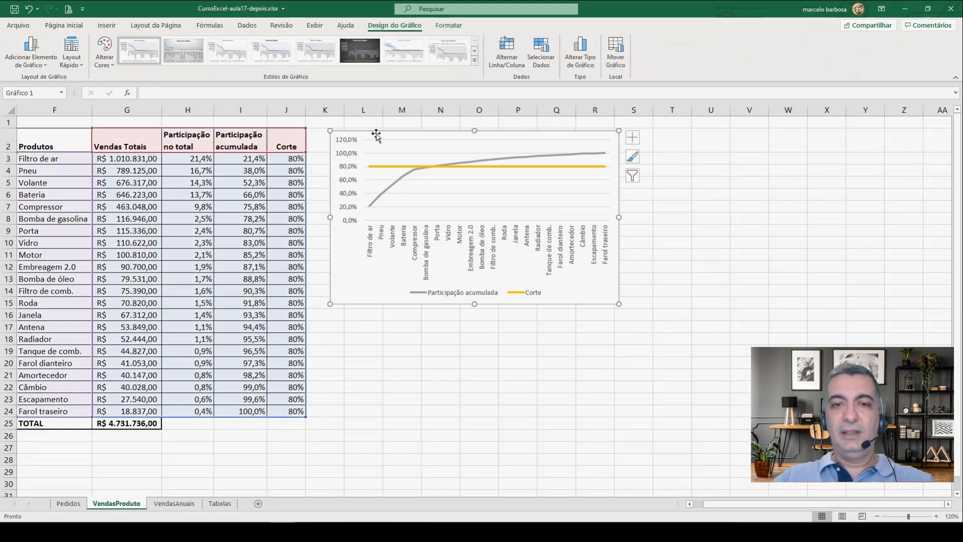
key("Delete")
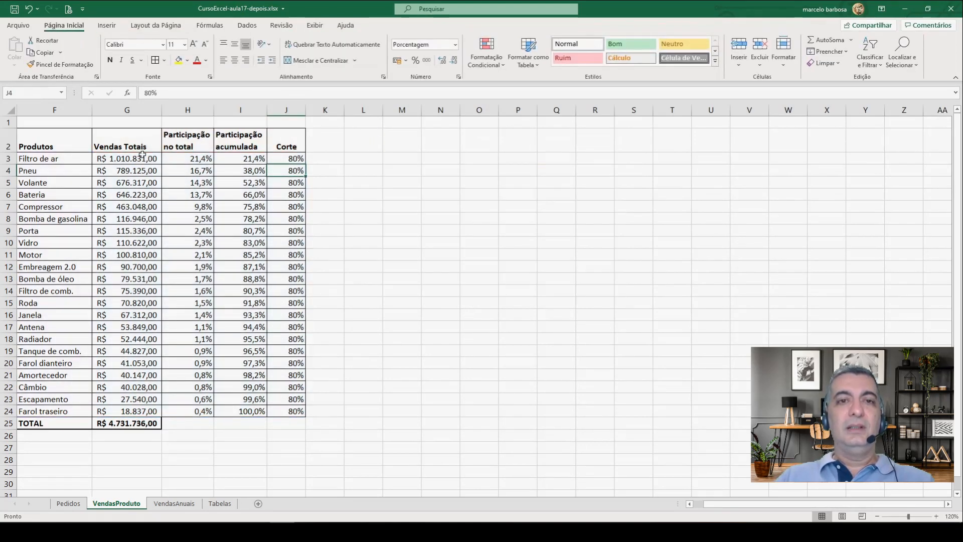
Insert a 2D line chart from F2:J24 and place it beside the Corte column, aligned with the table's header row.
left_click_drag(47, 143, 289, 406)
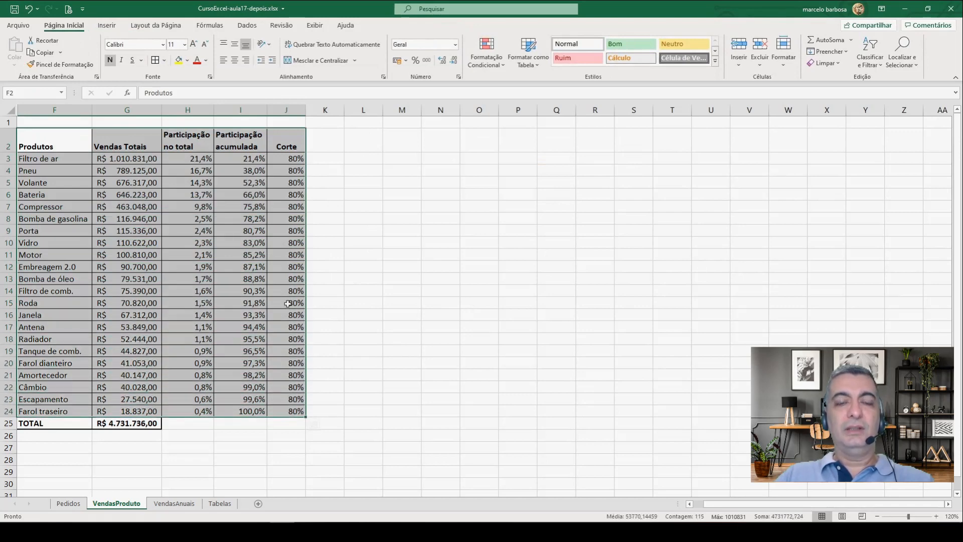
left_click(106, 26)
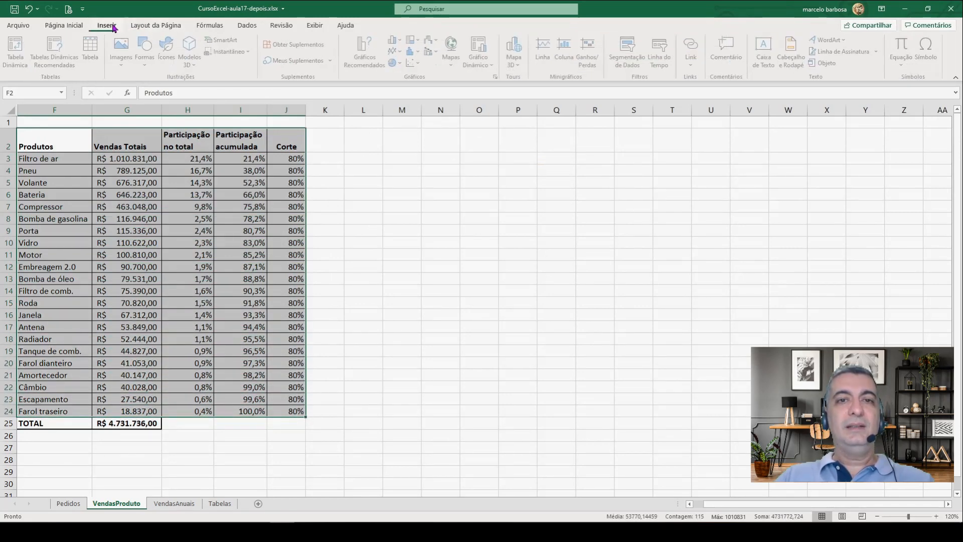
left_click(398, 51)
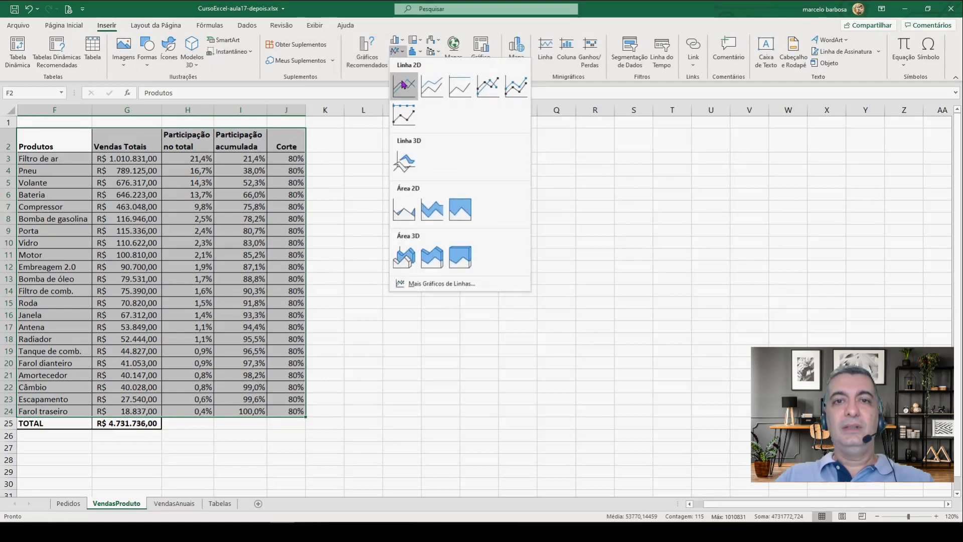
left_click(401, 86)
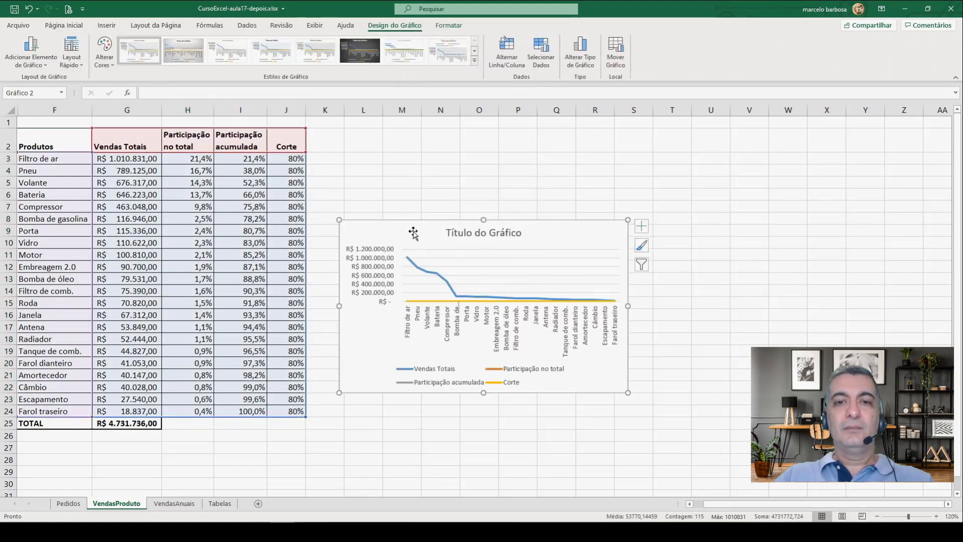
left_click_drag(412, 231, 388, 139)
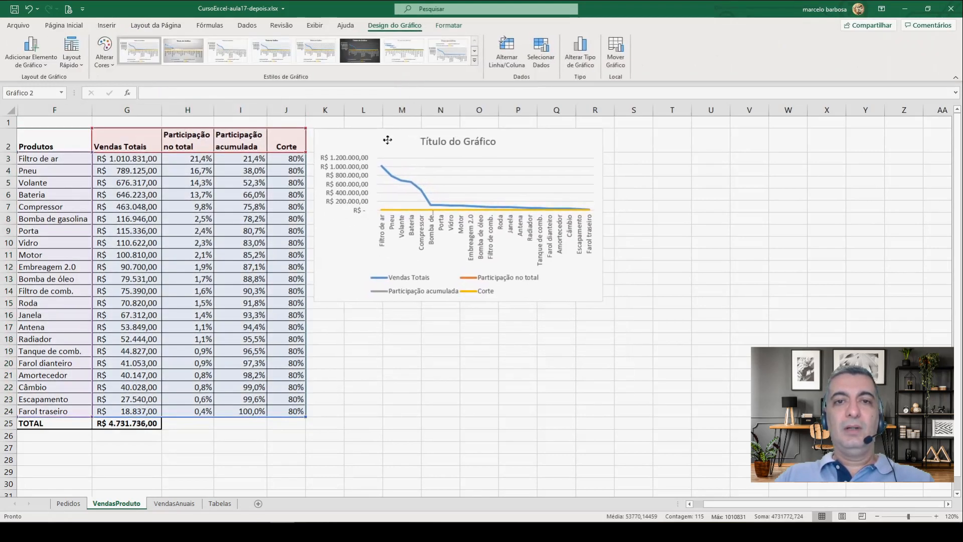
Exclude the Vendas Totais and Participação no total series from the chart's data source.
left_click(541, 59)
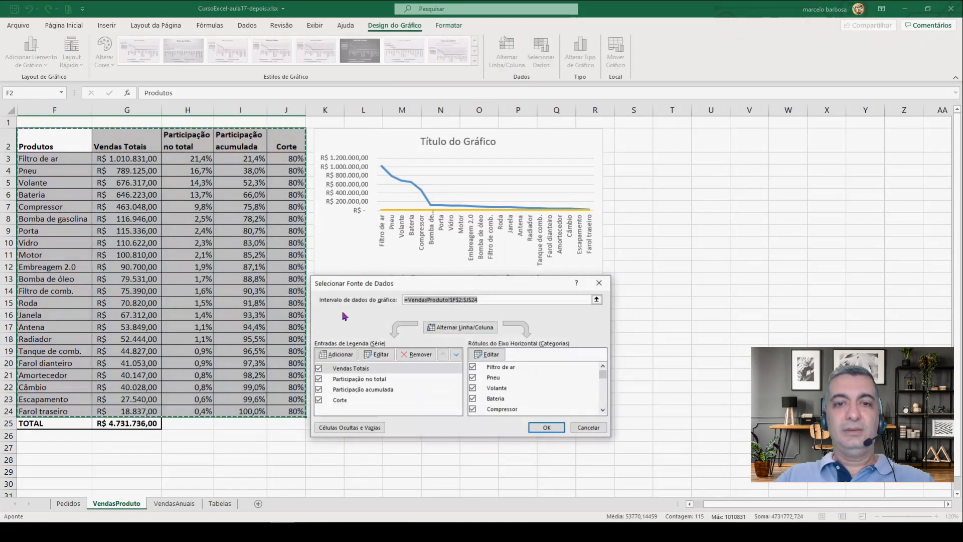
left_click(319, 368)
left_click(319, 379)
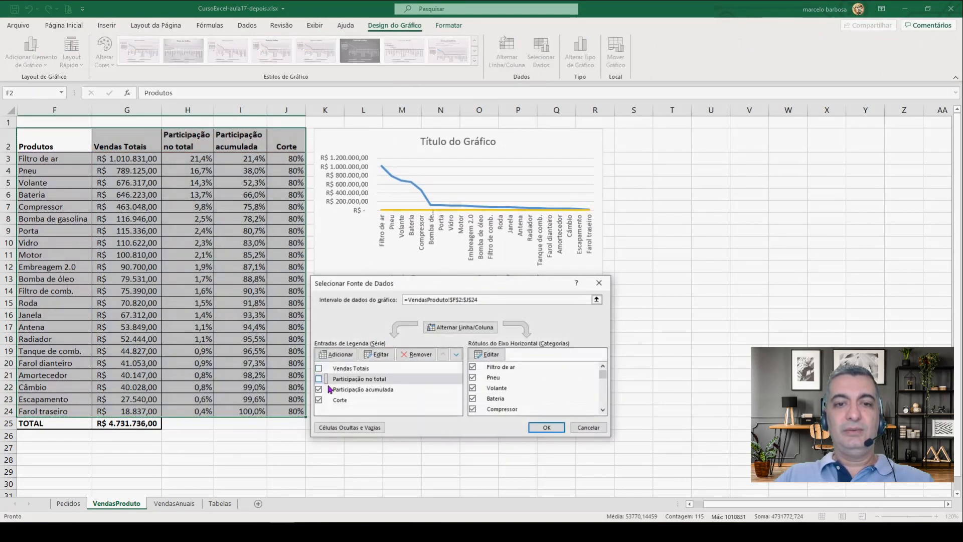
left_click(547, 428)
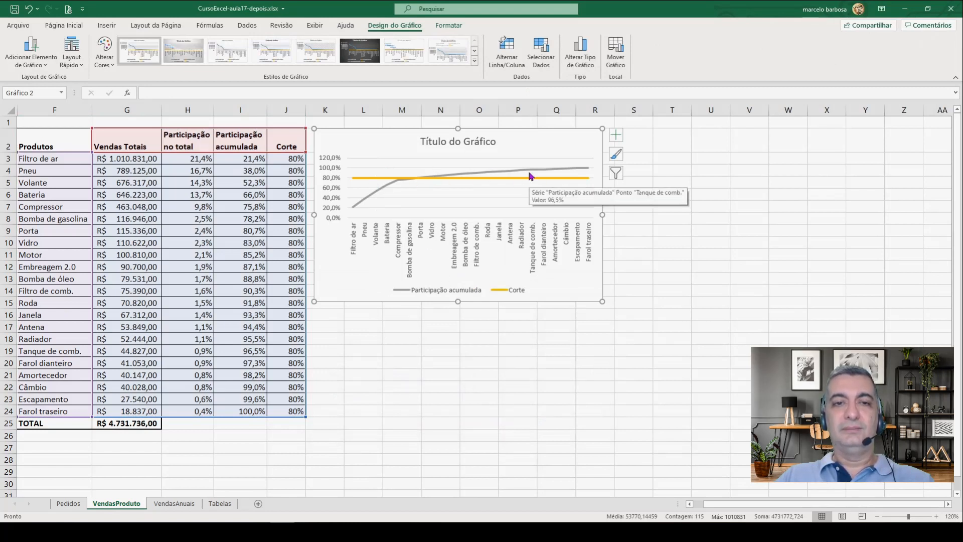
Change the chart title to Curva ABC.
left_click(455, 143)
double_click(455, 142)
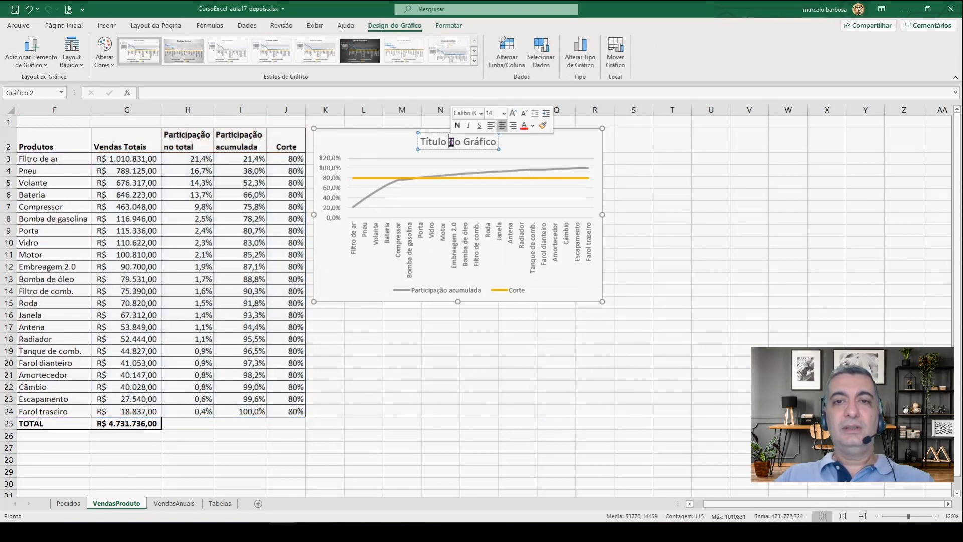
triple_click(444, 142)
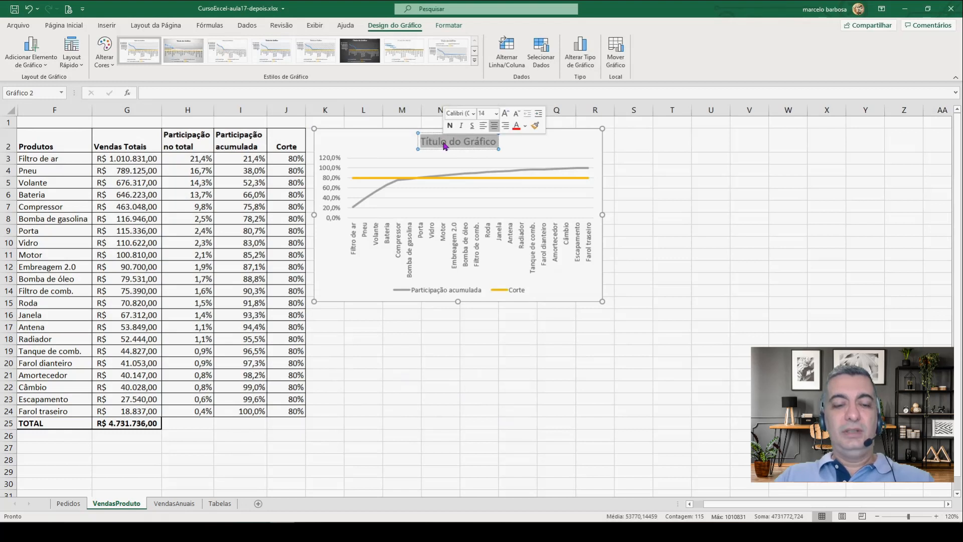
type("Cur")
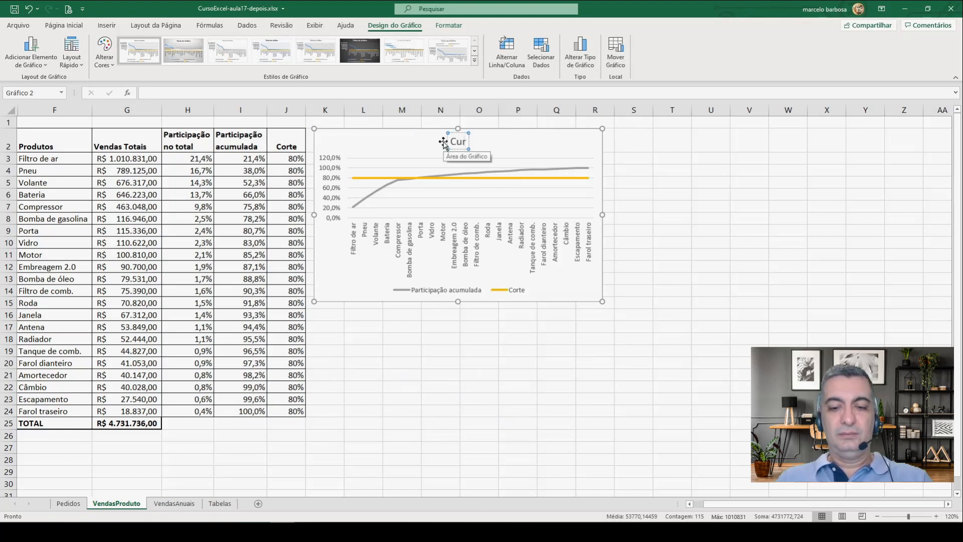
type("va ABC")
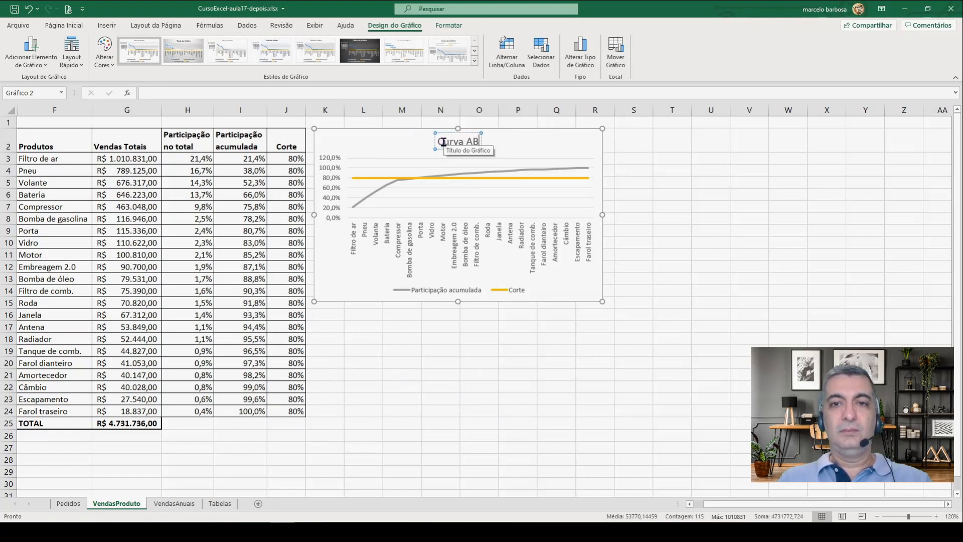
left_click(348, 327)
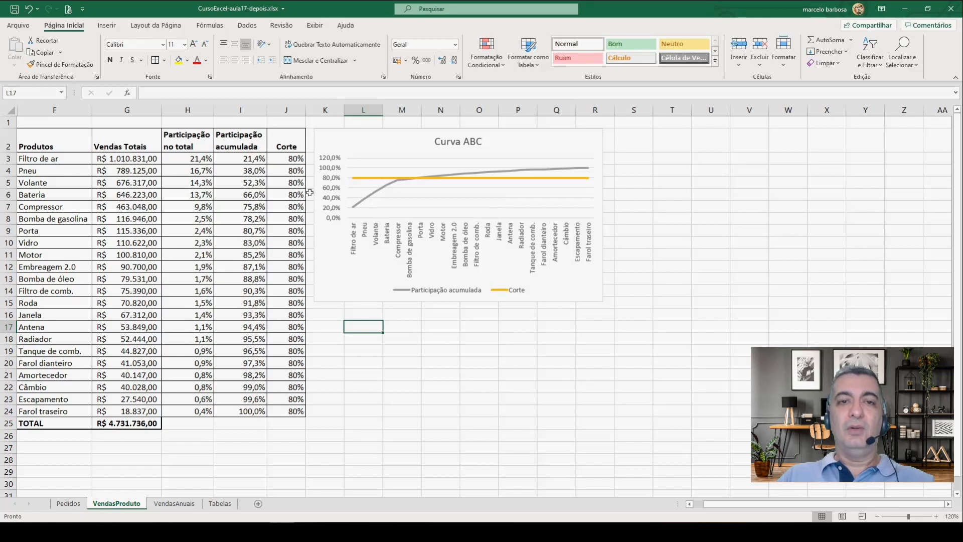
Set the cutoff in J3 to 50% and fill the value down through J24.
left_click(287, 160)
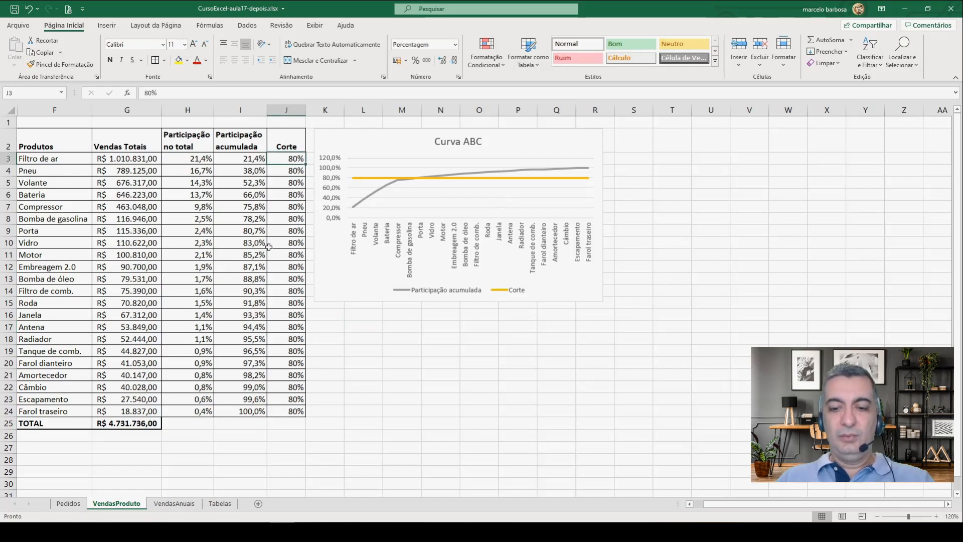
type("5")
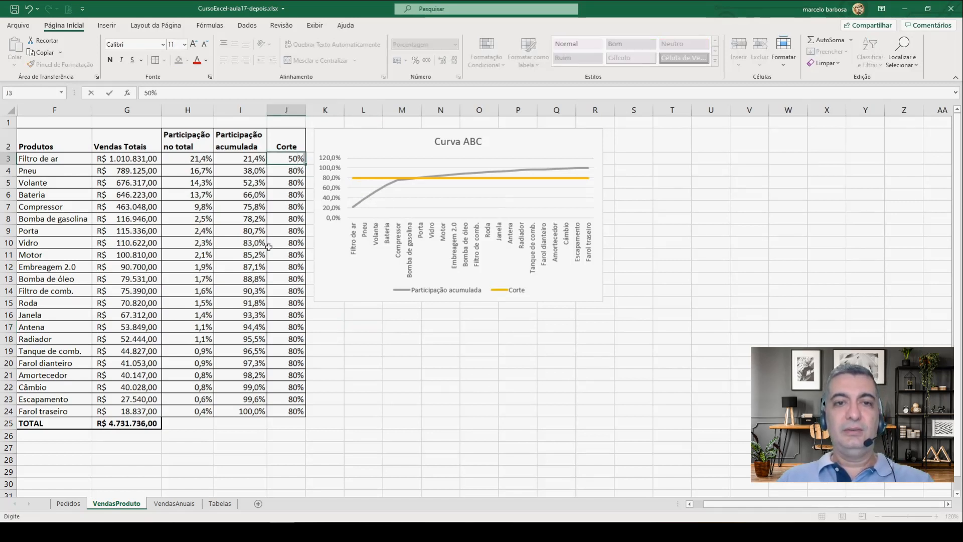
key("Return")
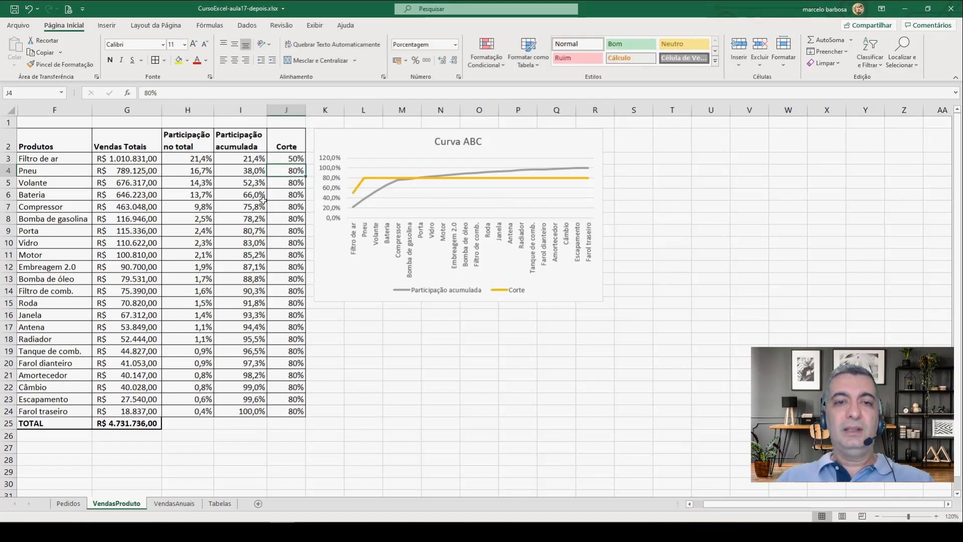
left_click(281, 159)
left_click_drag(306, 165, 305, 417)
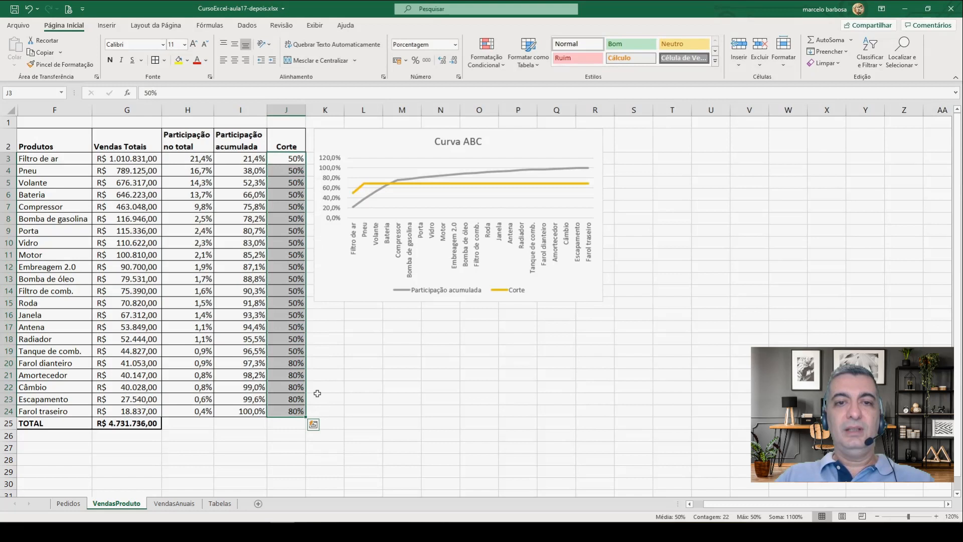
left_click(339, 351)
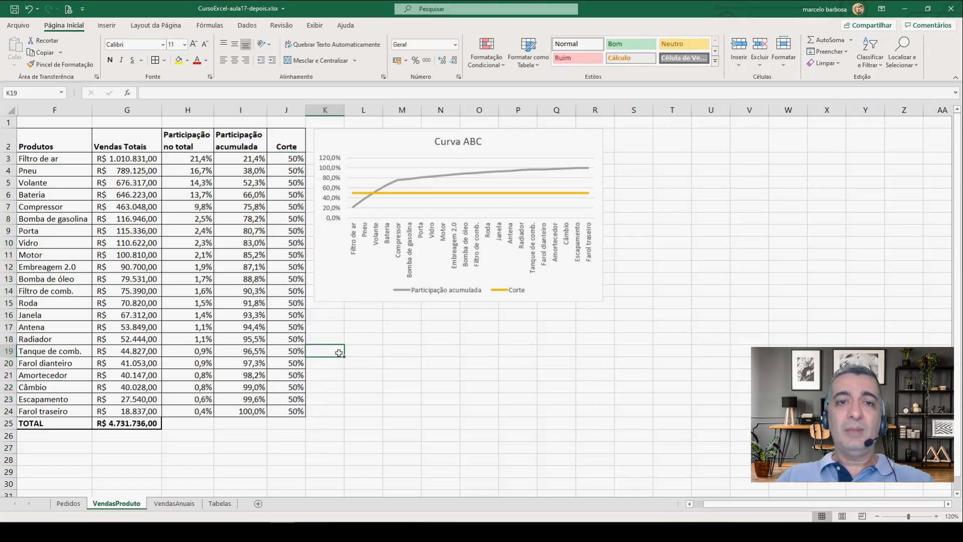
Link J4 to the cutoff in J3 with =$J$3 and fill the formula down through J24.
left_click(282, 159)
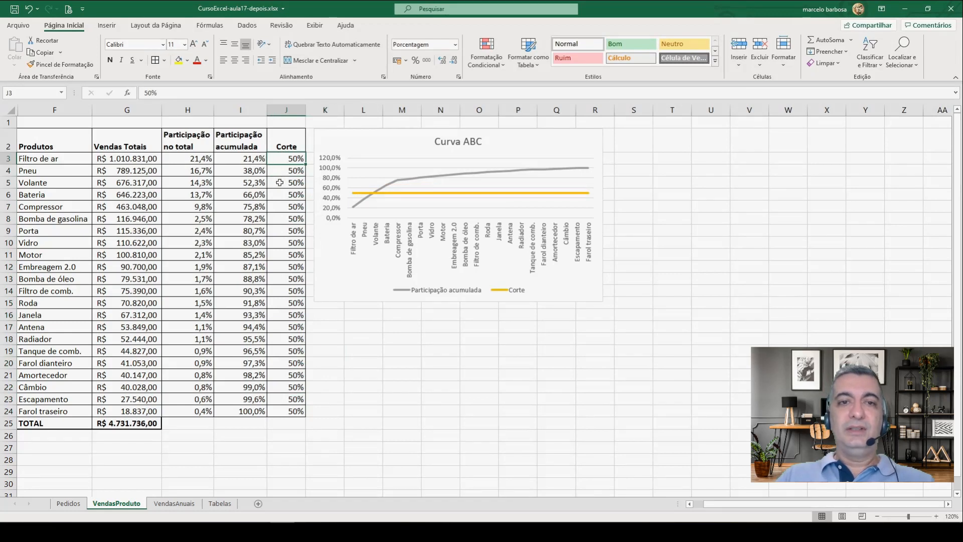
left_click(282, 172)
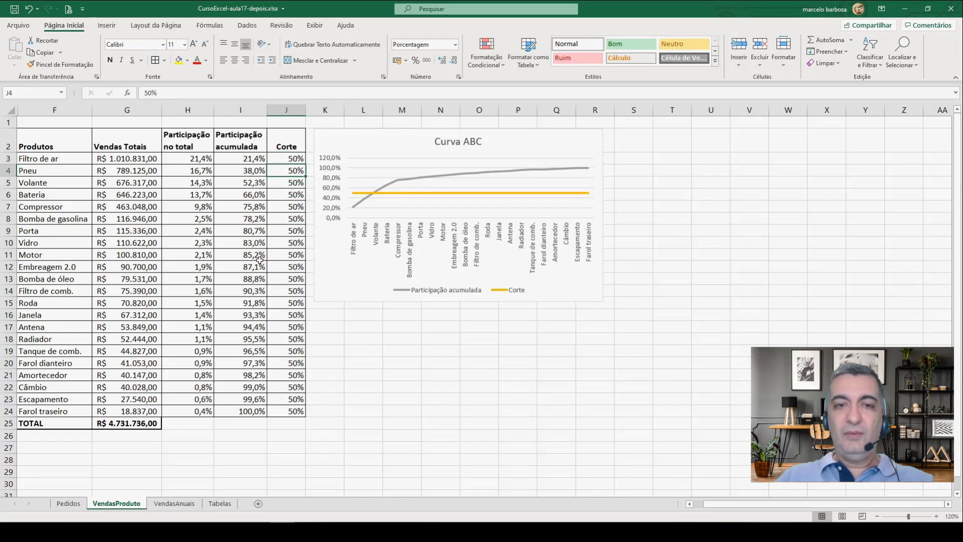
type("=")
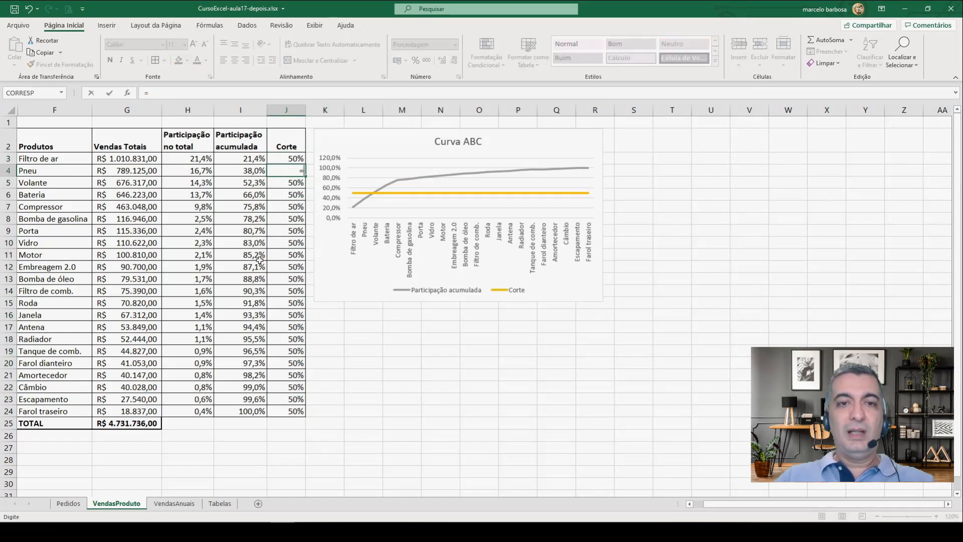
left_click(289, 158)
key("F4")
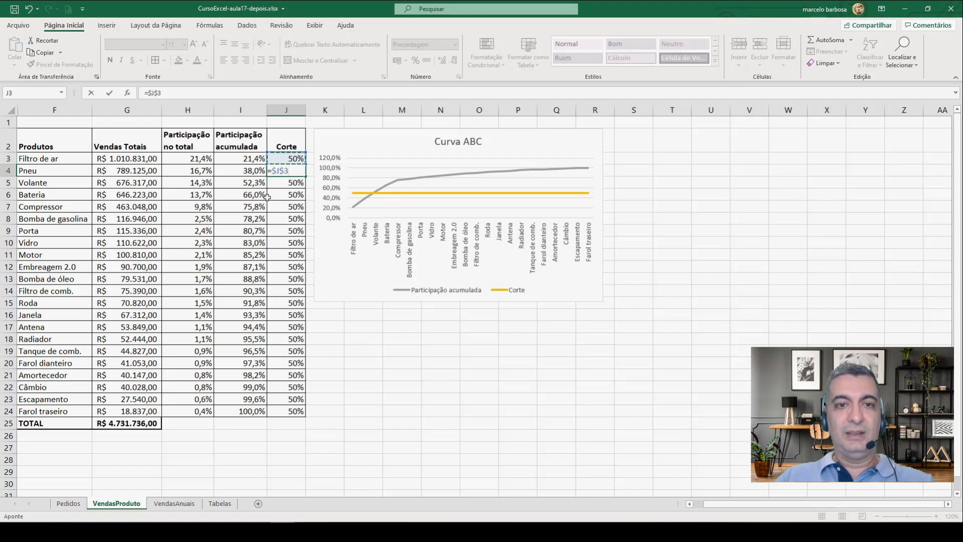
key("Return")
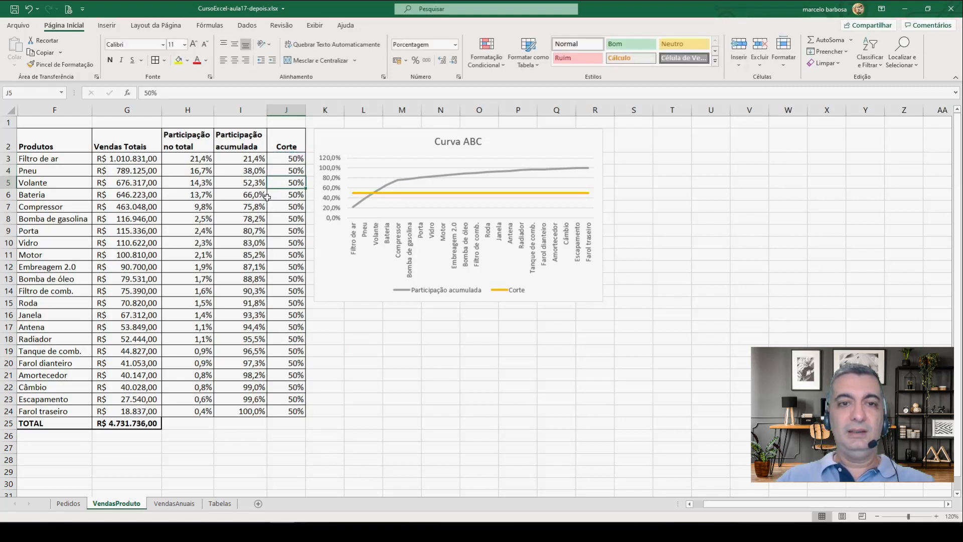
left_click(293, 170)
left_click_drag(306, 177, 301, 416)
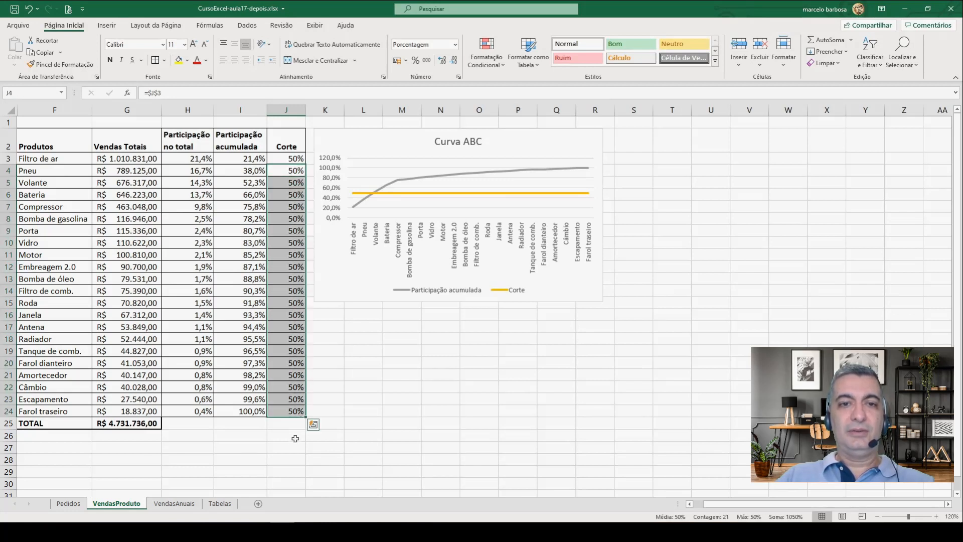
Try the cutoff in J3 at 80% and then at 90%.
left_click(287, 158)
type("80")
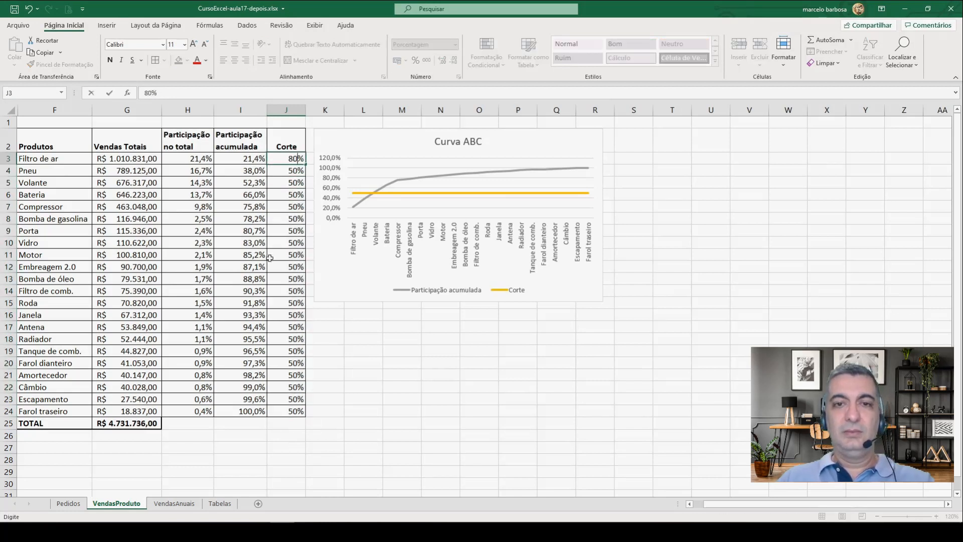
key("Return")
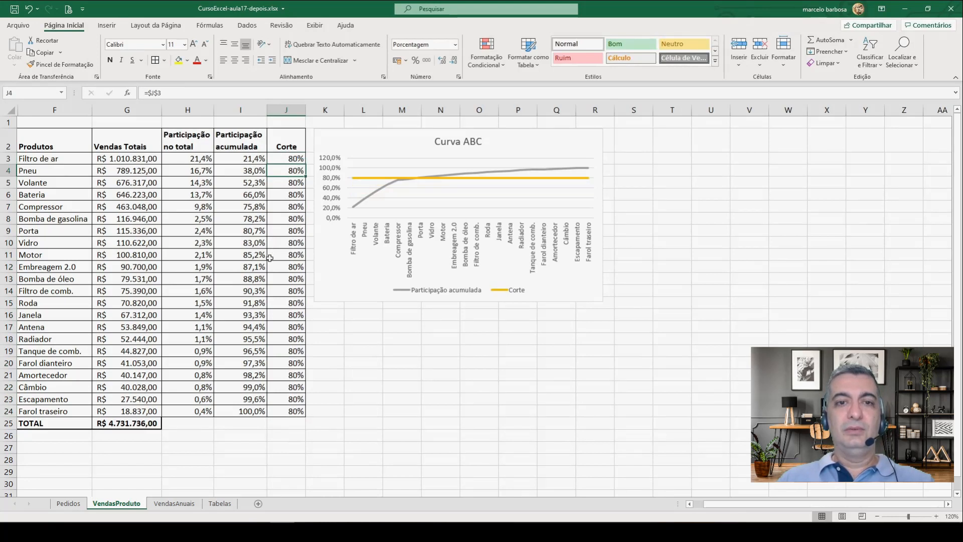
key("Up")
type("90")
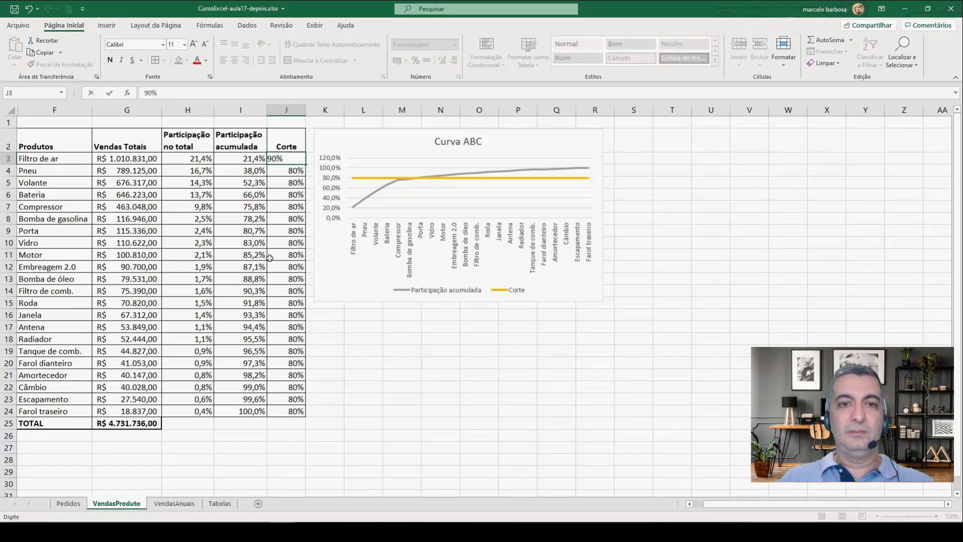
key("Return")
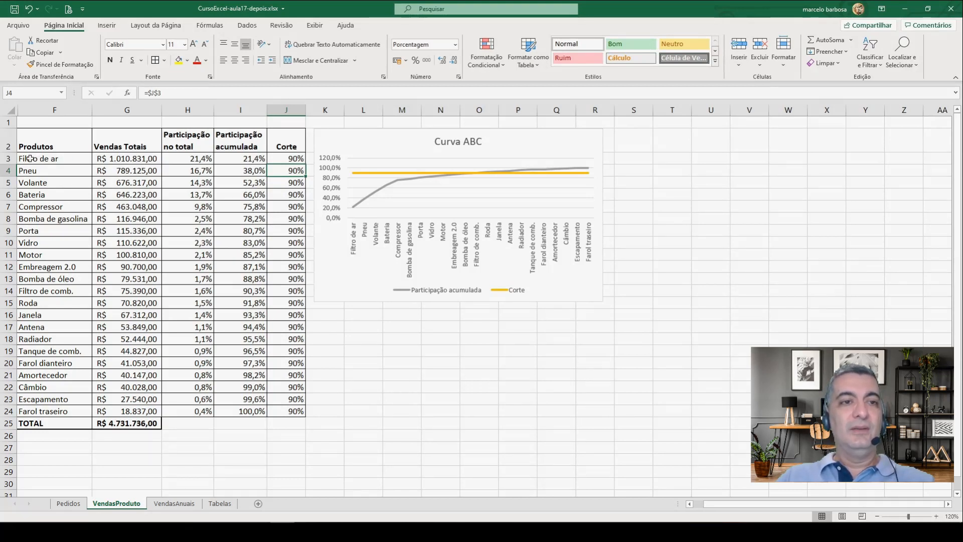
Start a formula-based conditional formatting rule for F3:J24 with the formula =$I$3<=$J$3.
left_click_drag(30, 159, 293, 410)
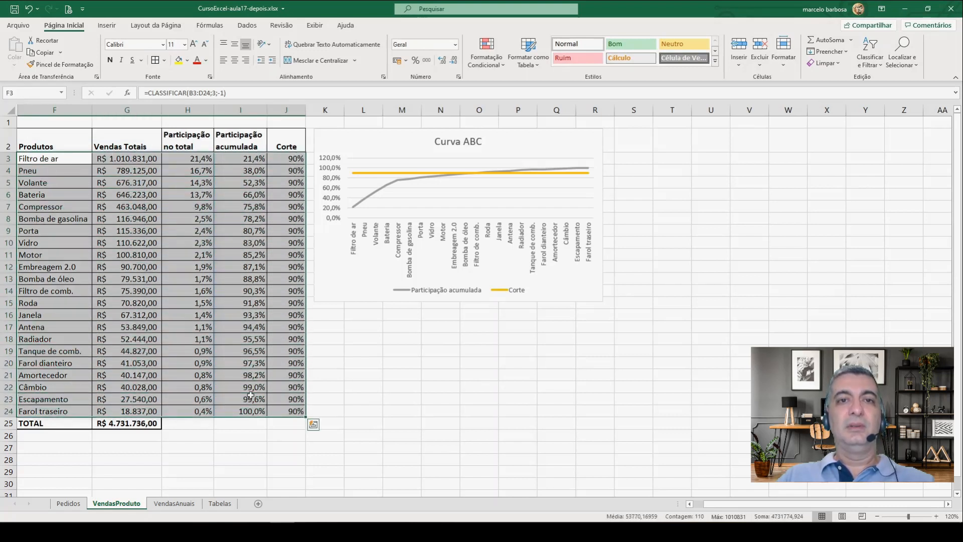
left_click(496, 69)
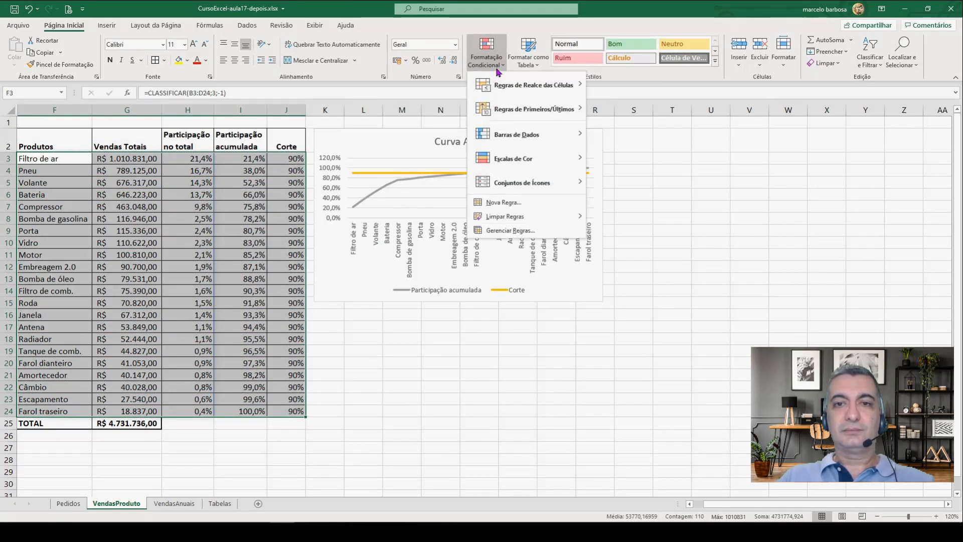
mouse_move(540, 87)
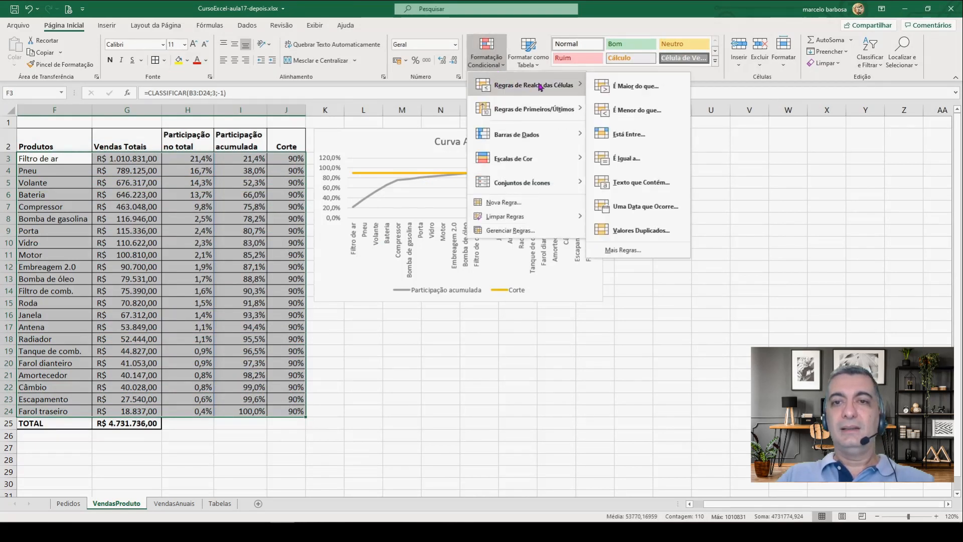
left_click(623, 250)
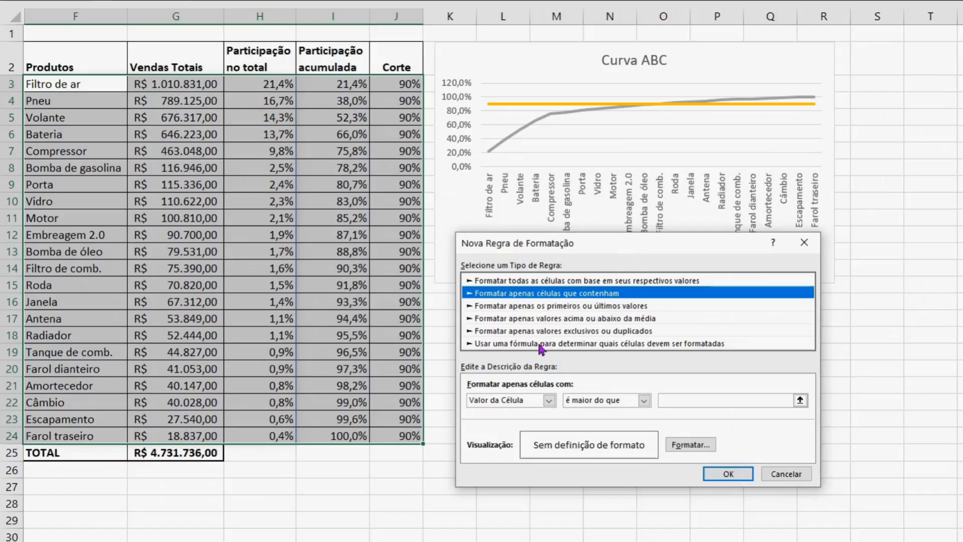
left_click(540, 345)
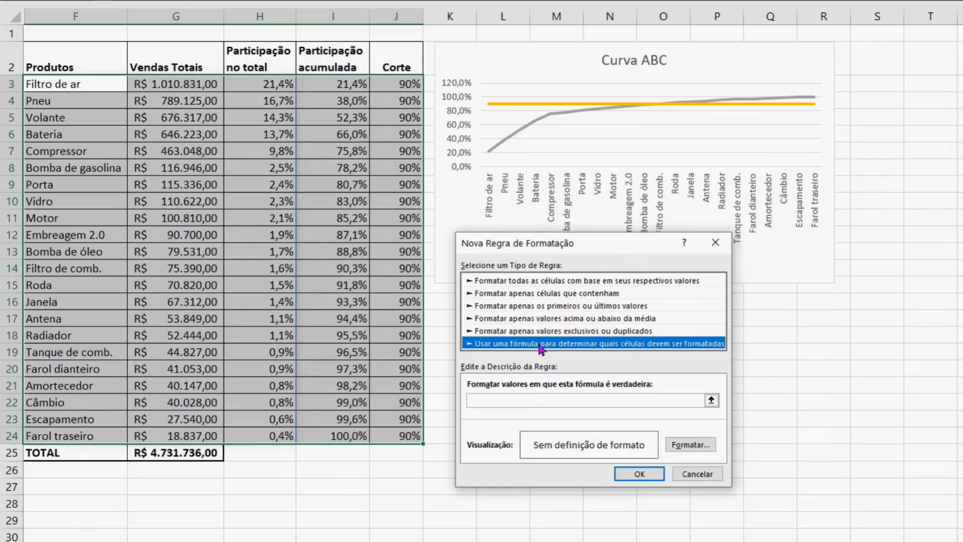
left_click(523, 400)
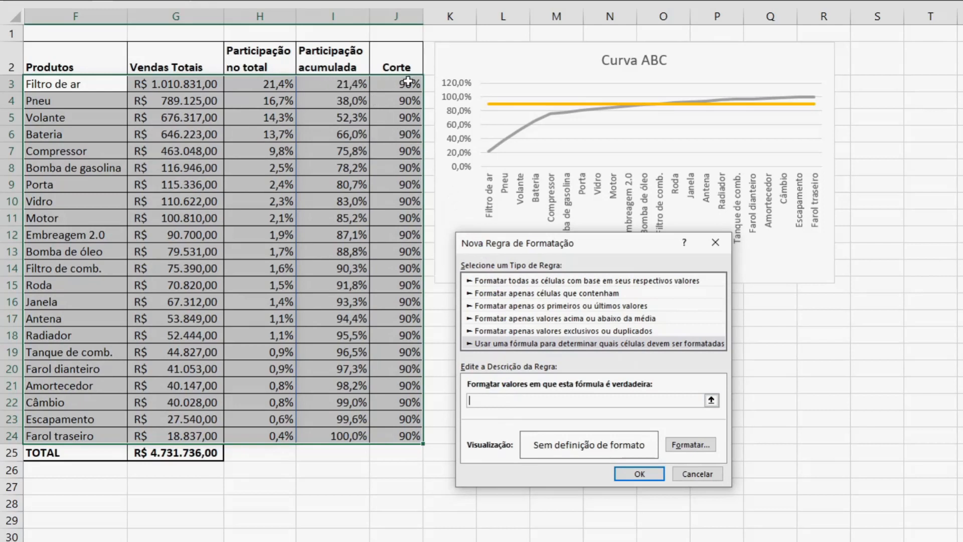
left_click(328, 84)
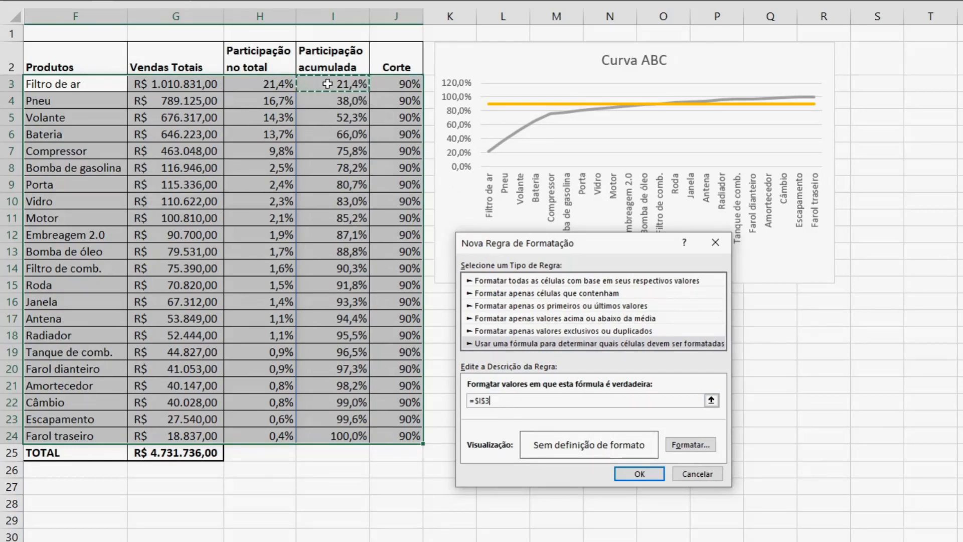
type("<=")
left_click(392, 86)
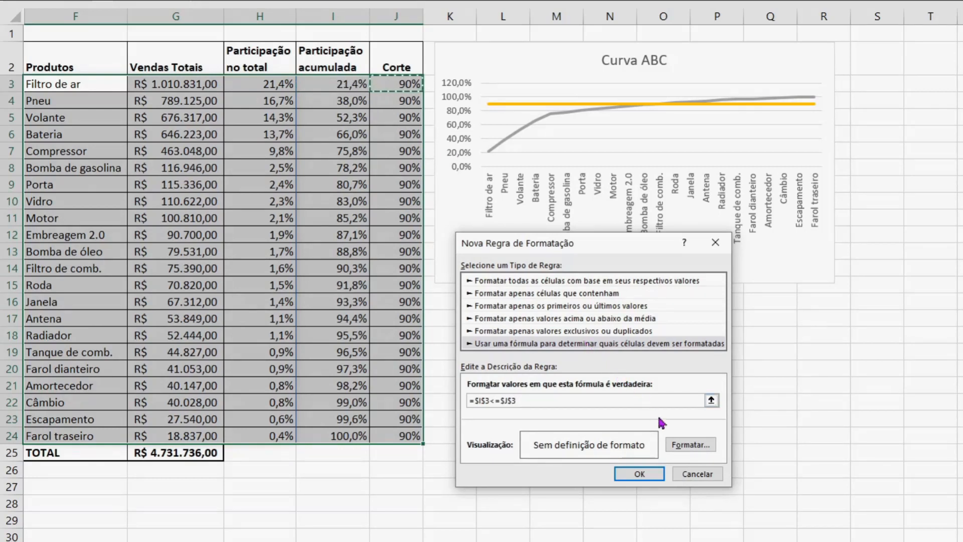
Set the new rule's format to the Negrito font style.
left_click(692, 446)
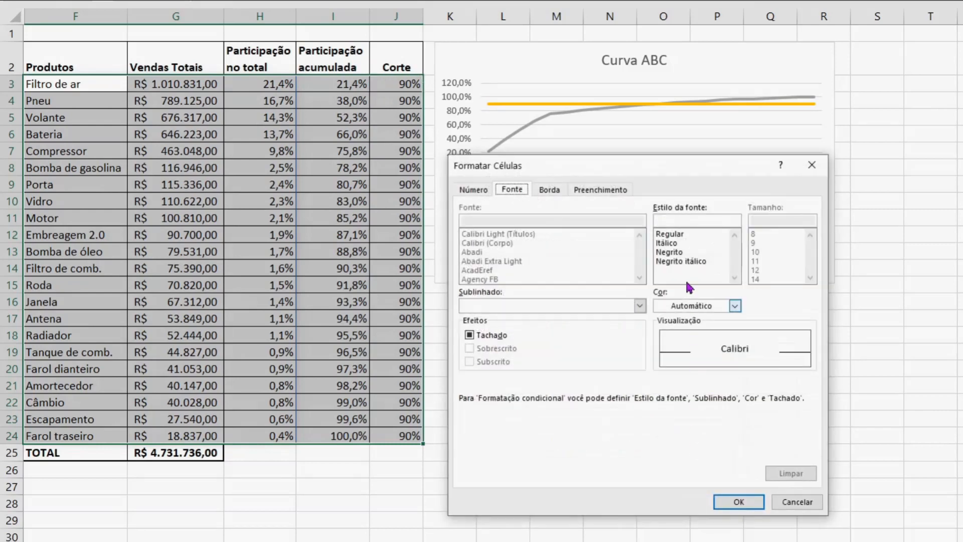
left_click(675, 254)
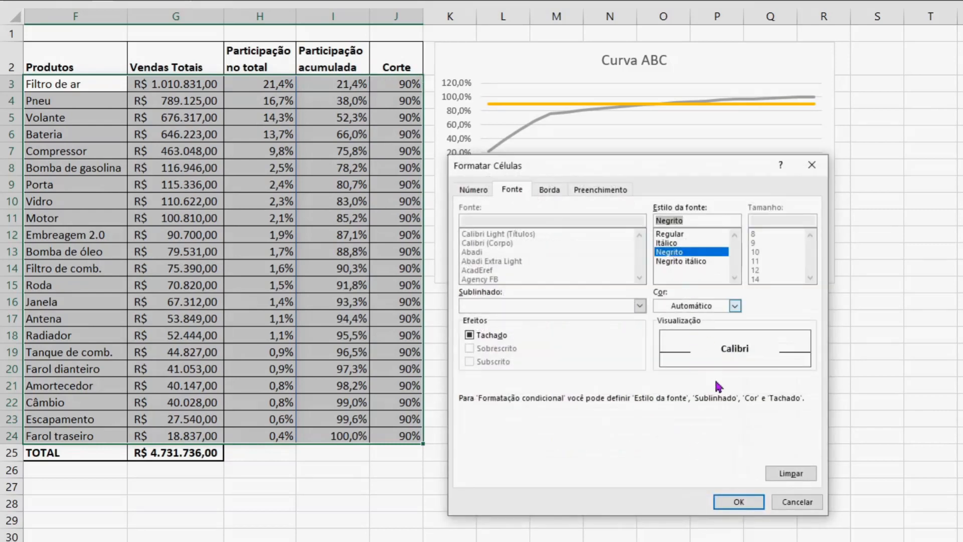
left_click(736, 502)
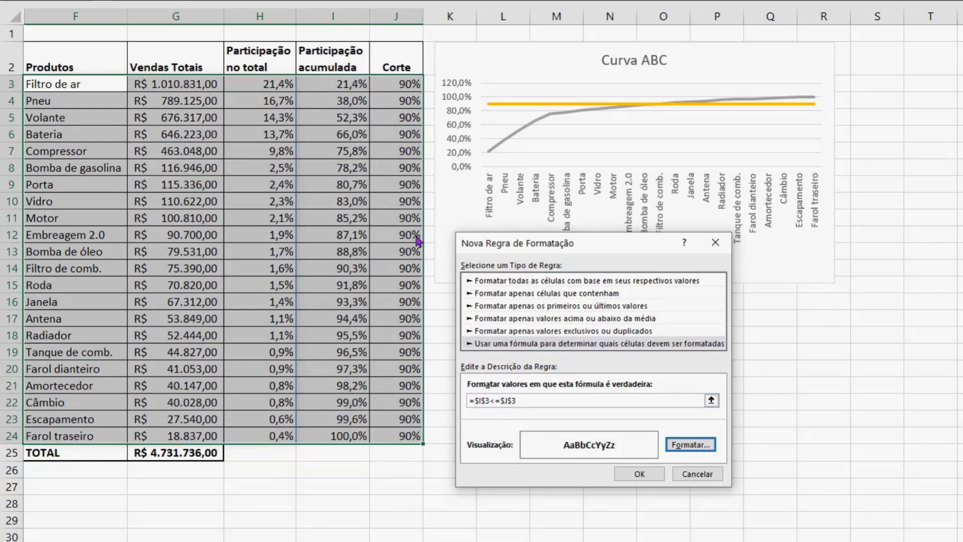
Free the row references in the rule's formula so it reads =$I3<=$J3, and apply the rule.
left_click(483, 400)
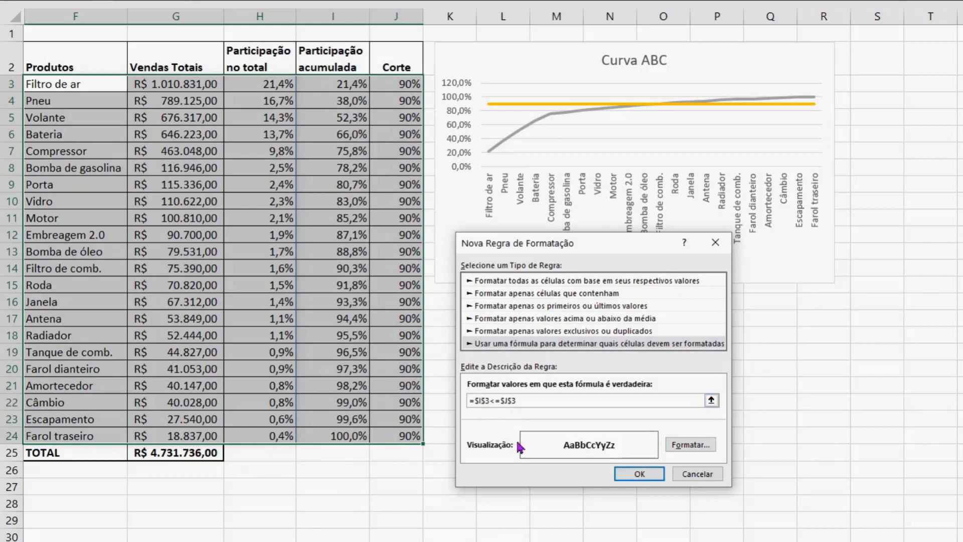
key("Delete")
left_click(503, 400)
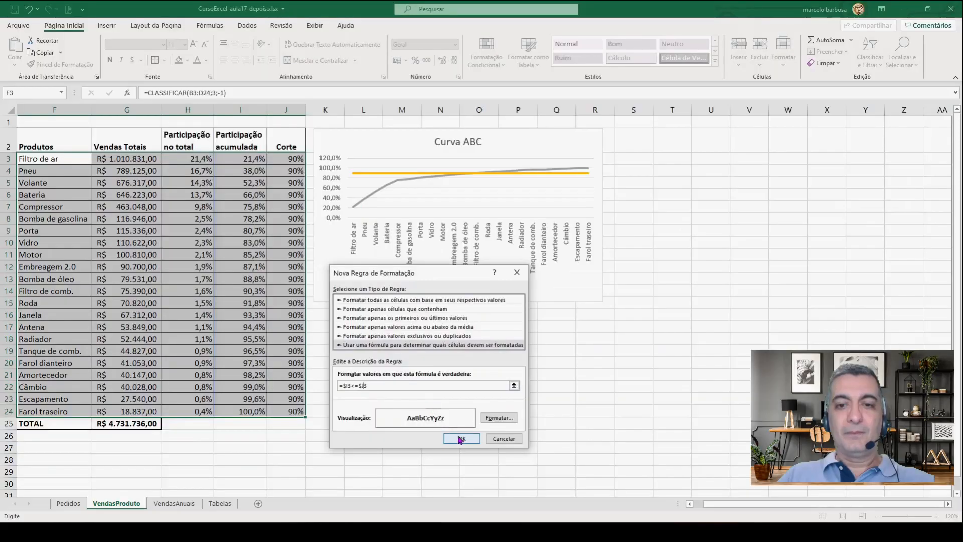
left_click(636, 469)
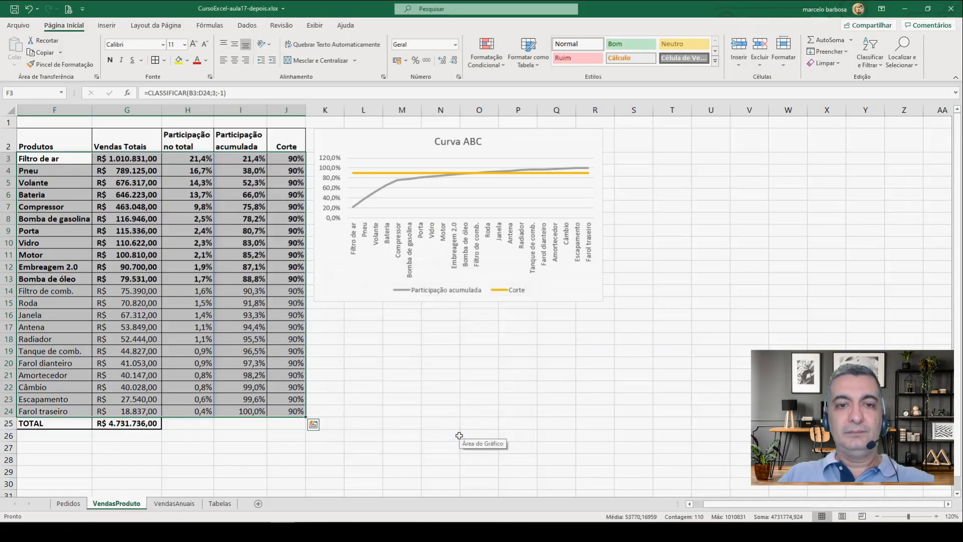
left_click(356, 315)
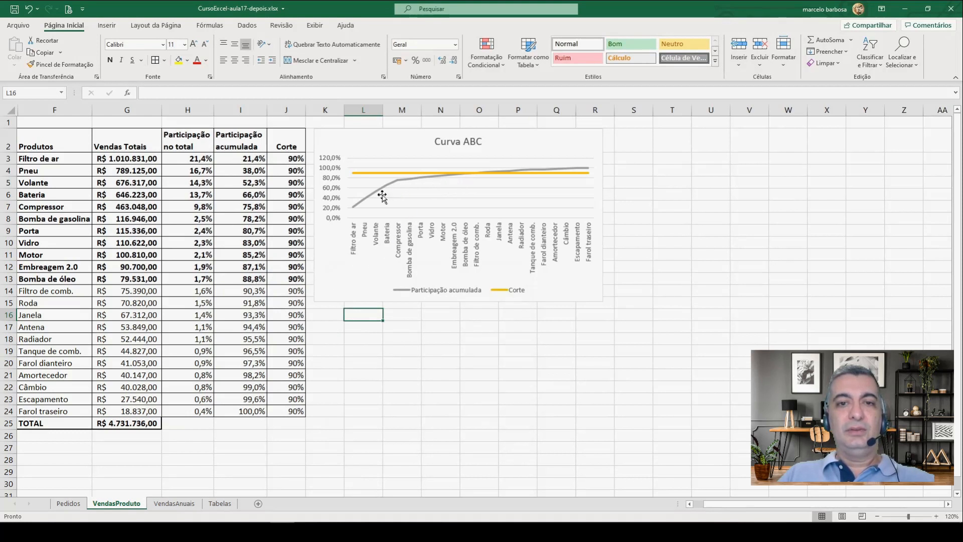
Test the conditional formatting by setting the cutoff in J3 to 80%.
left_click(283, 161)
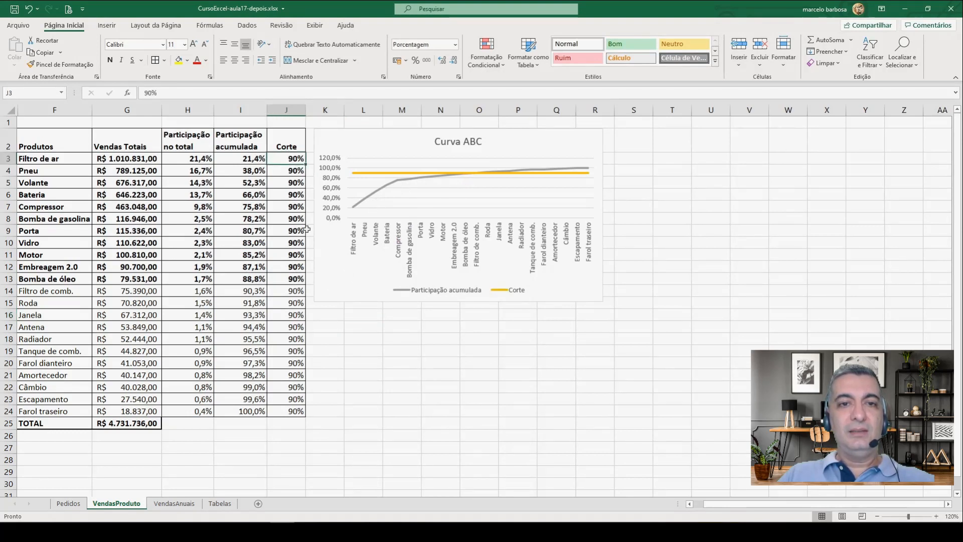
type("9")
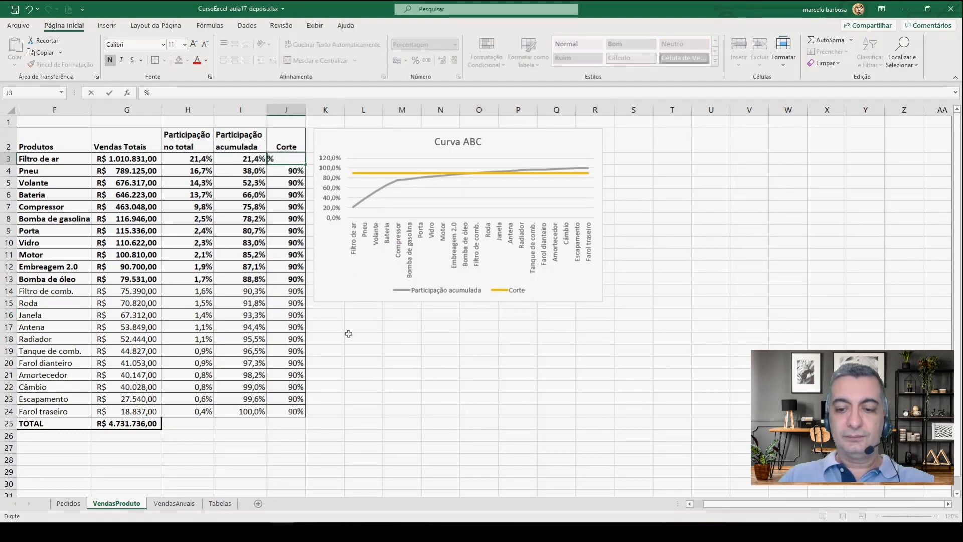
type("0")
key("Return")
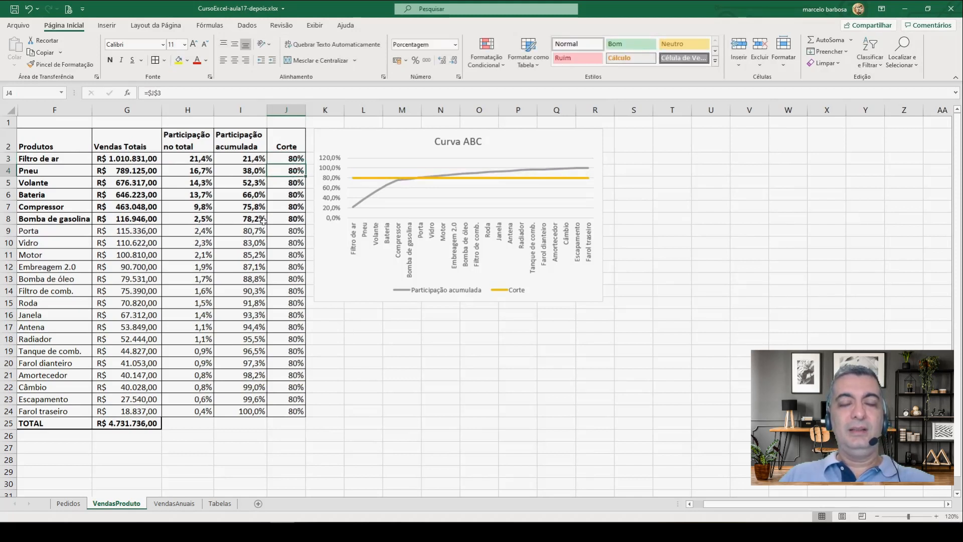
Set the cutoff in J3 to 50%.
left_click(286, 158)
key("F2")
key("BackSpace")
key("BackSpace")
key("BackSpace")
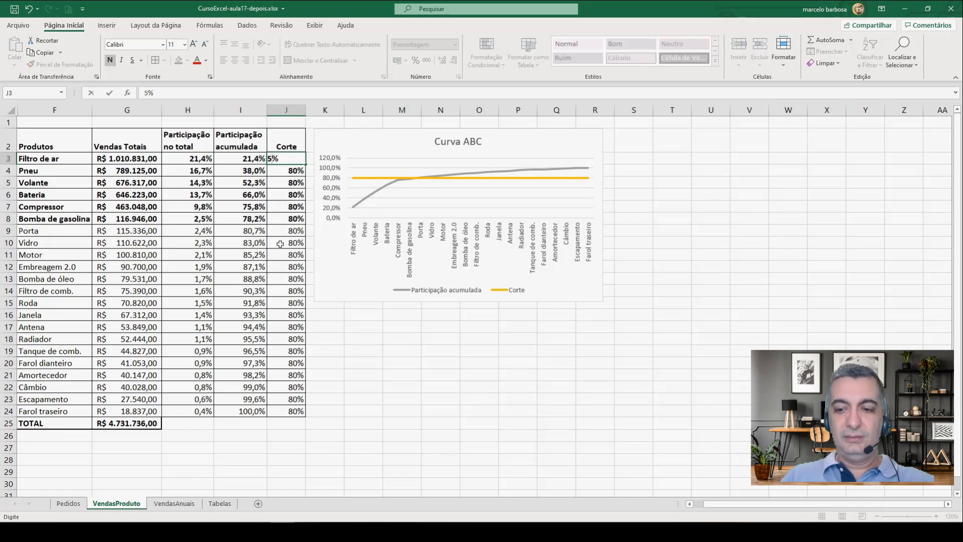
type("50%")
key("Return")
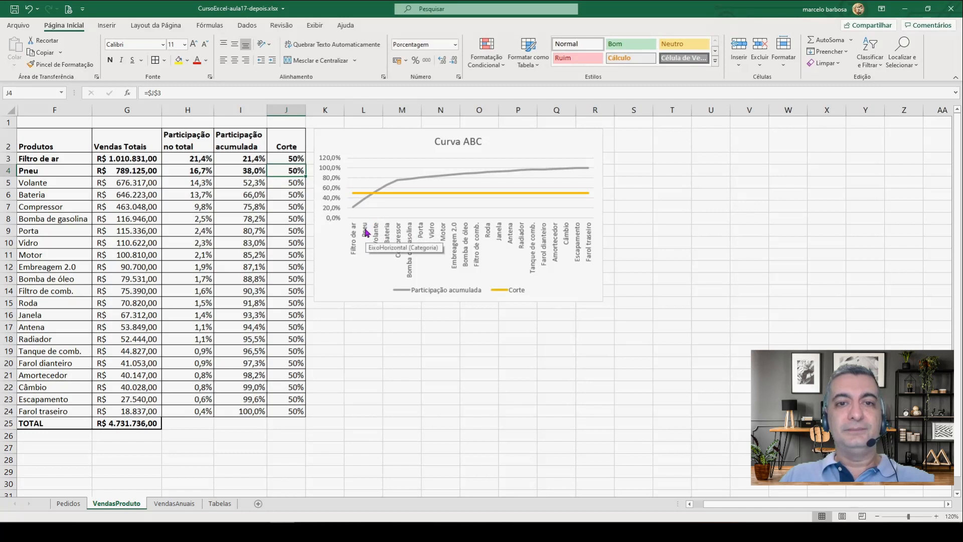
Apply the dark chart style with glowing lines and the legend below the title to the Curva ABC chart.
left_click(352, 140)
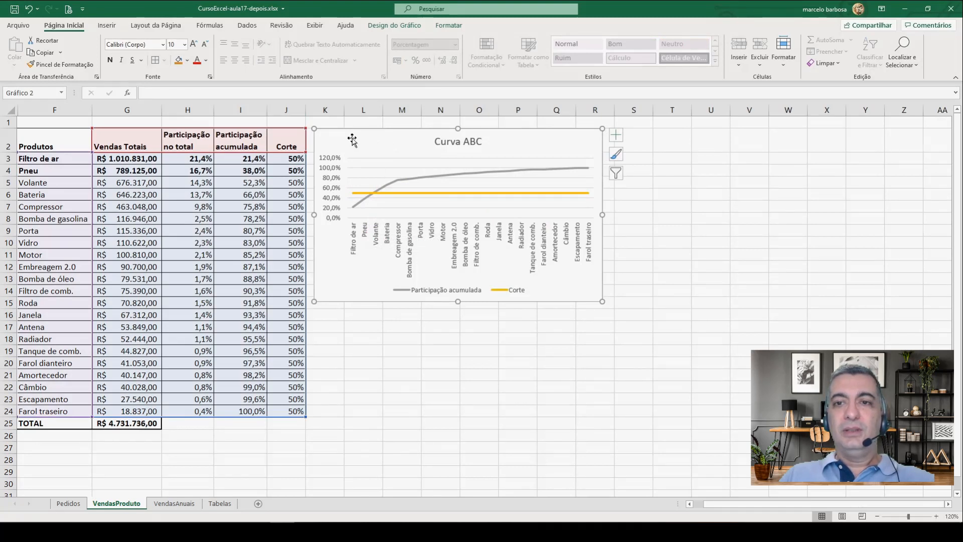
left_click(616, 156)
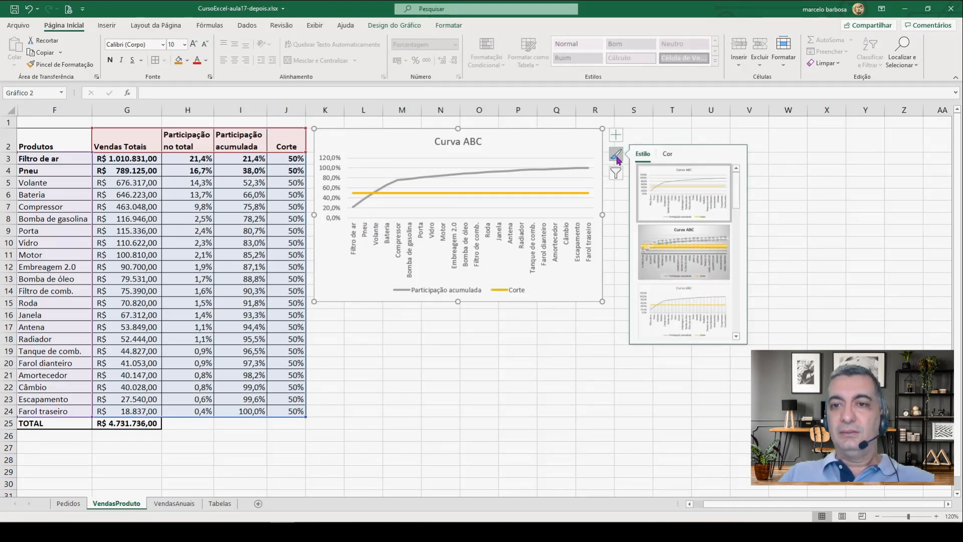
left_click_drag(740, 196, 739, 210)
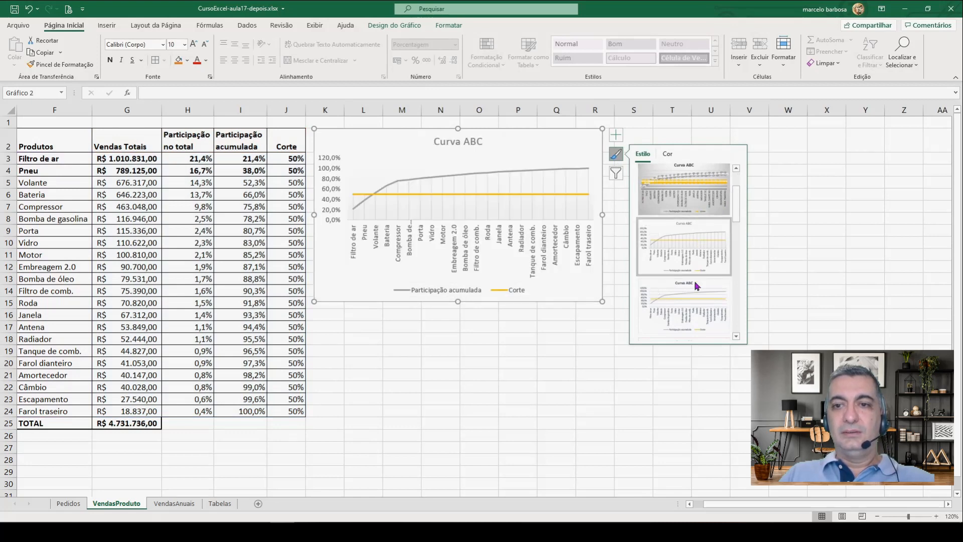
scroll(738, 220, "down", 3)
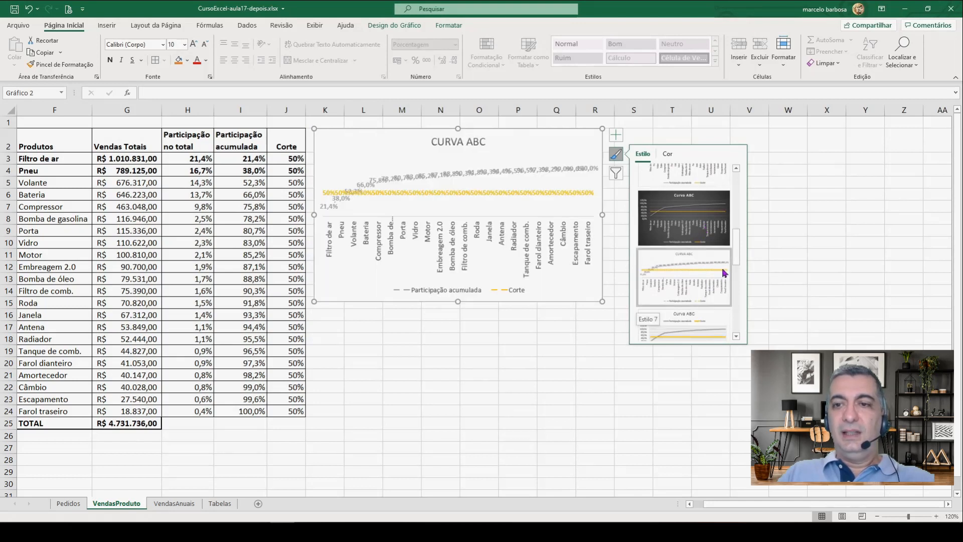
scroll(738, 261, "down", 2)
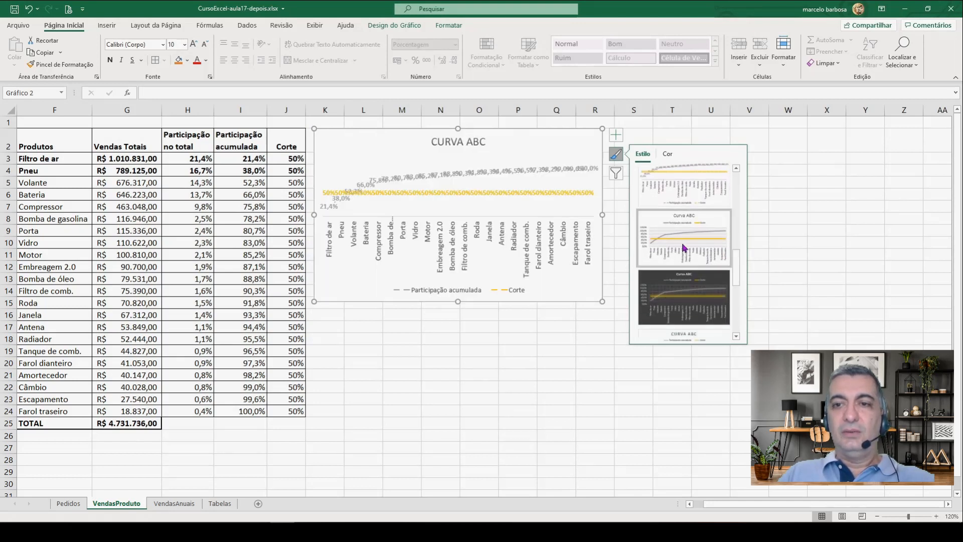
left_click(684, 298)
left_click(355, 319)
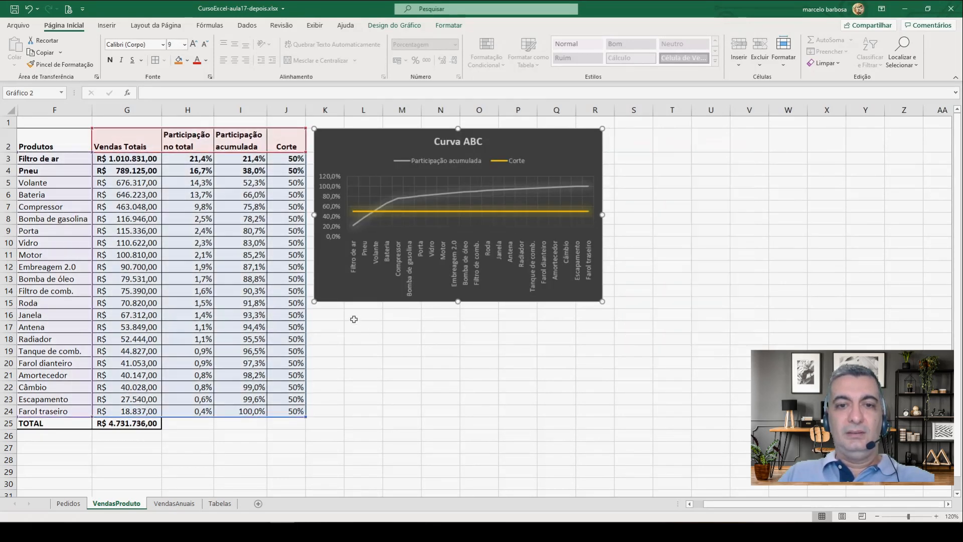